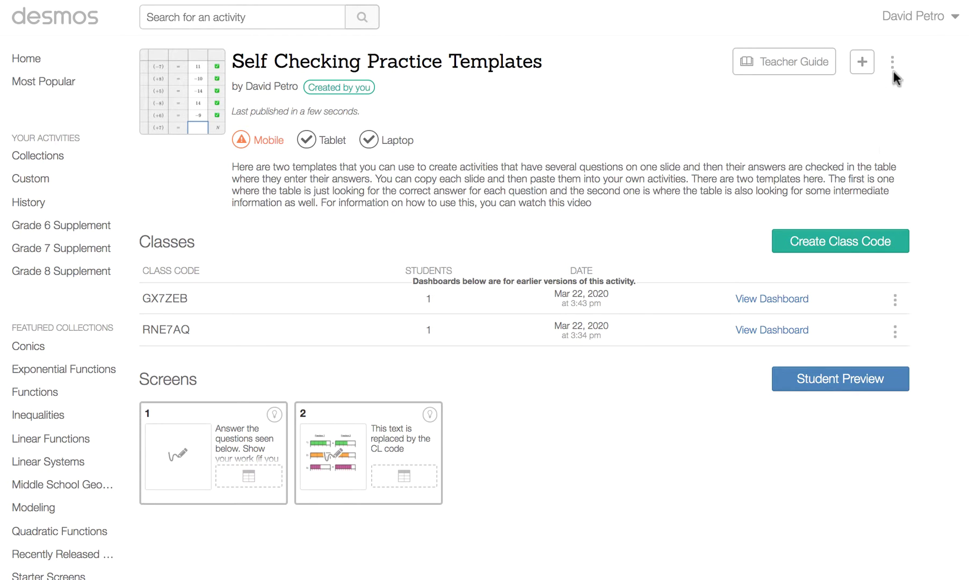
Make an editable copy of the Self Checking Practice Templates activity
{"action": "left_click", "coordinate": [892, 65]}
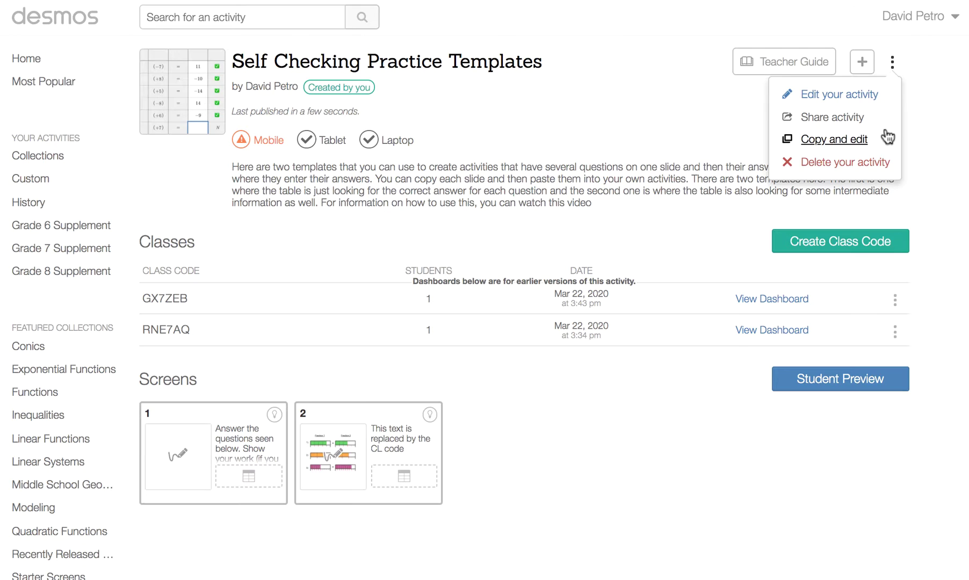
{"action": "left_click", "coordinate": [854, 144]}
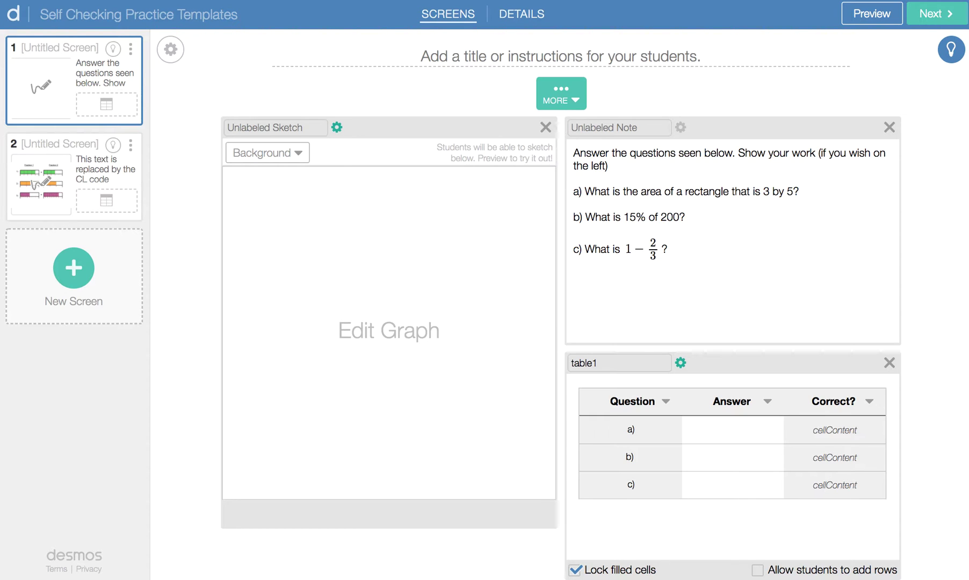
{"action": "left_click", "coordinate": [867, 15]}
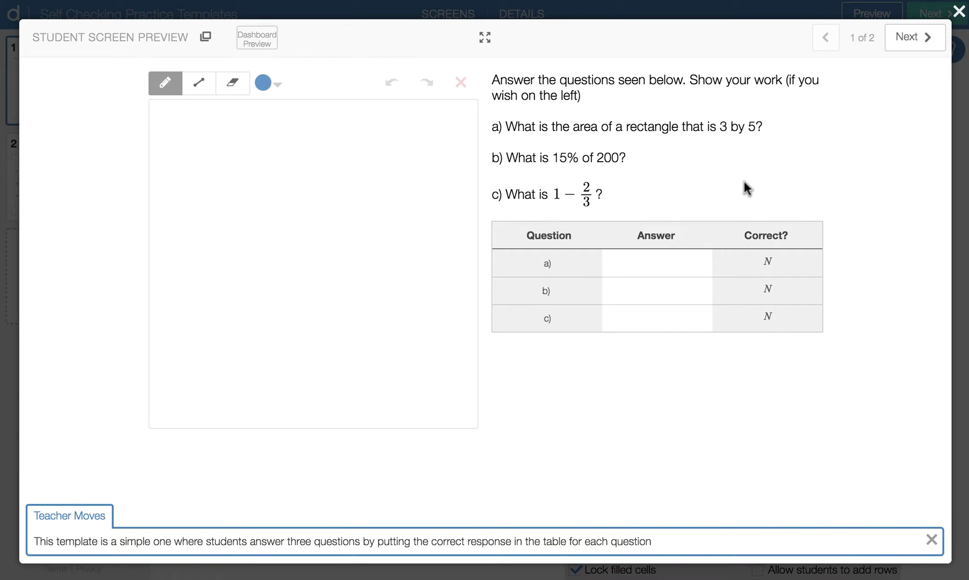
{"action": "left_click", "coordinate": [664, 253]}
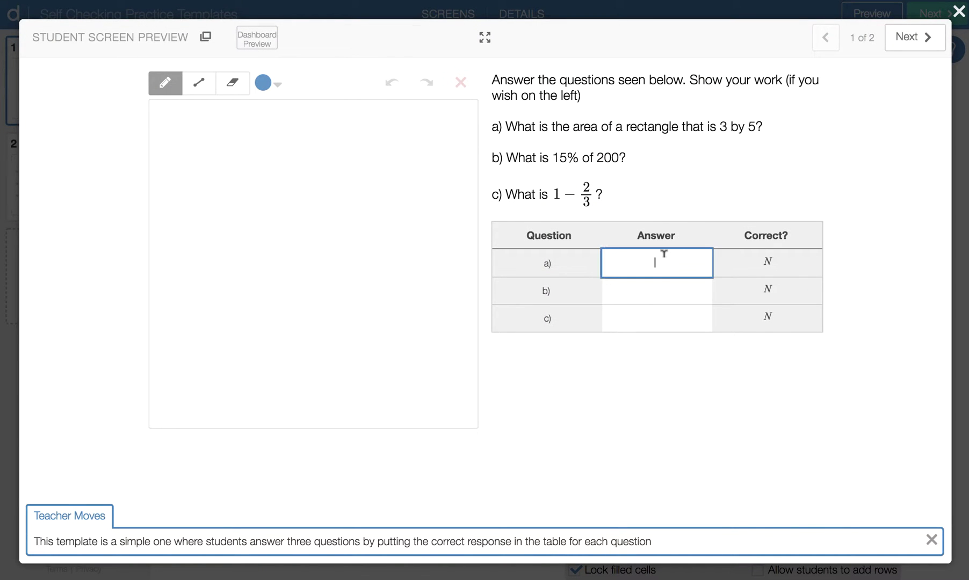
{"action": "type", "text": "15"}
{"action": "left_click", "coordinate": [668, 290]}
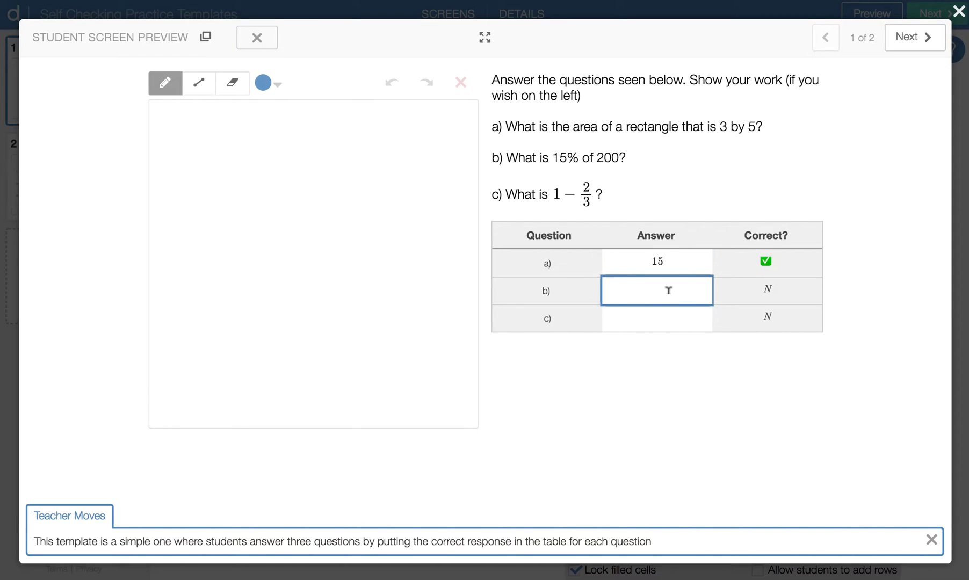
{"action": "type", "text": "30"}
{"action": "left_click", "coordinate": [665, 319]}
{"action": "type", "text": "1/3"}
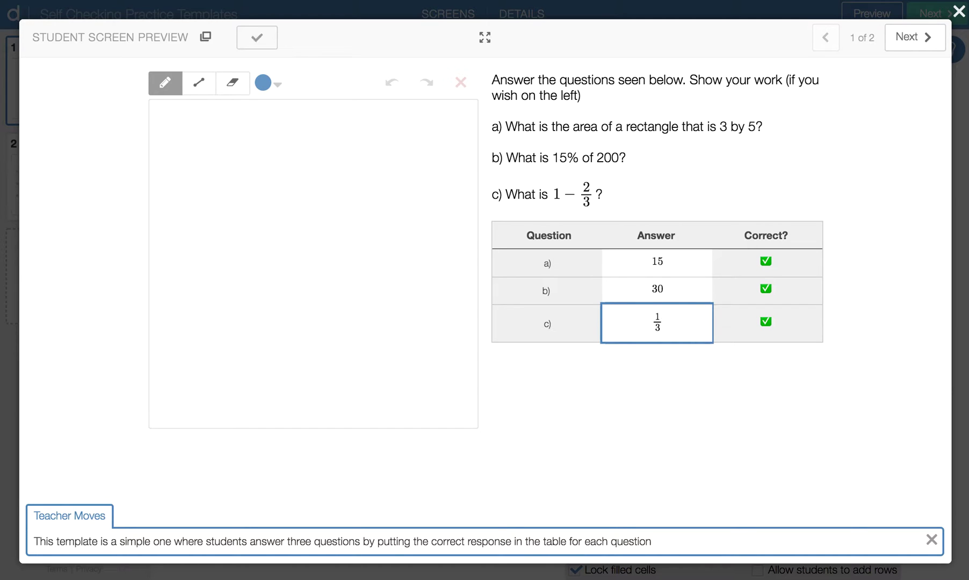
{"action": "mouse_move", "coordinate": [220, 160]}
{"action": "left_mouse_down"}
{"action": "mouse_move", "coordinate": [237, 160]}
{"action": "mouse_move", "coordinate": [361, 263]}
{"action": "left_mouse_up"}
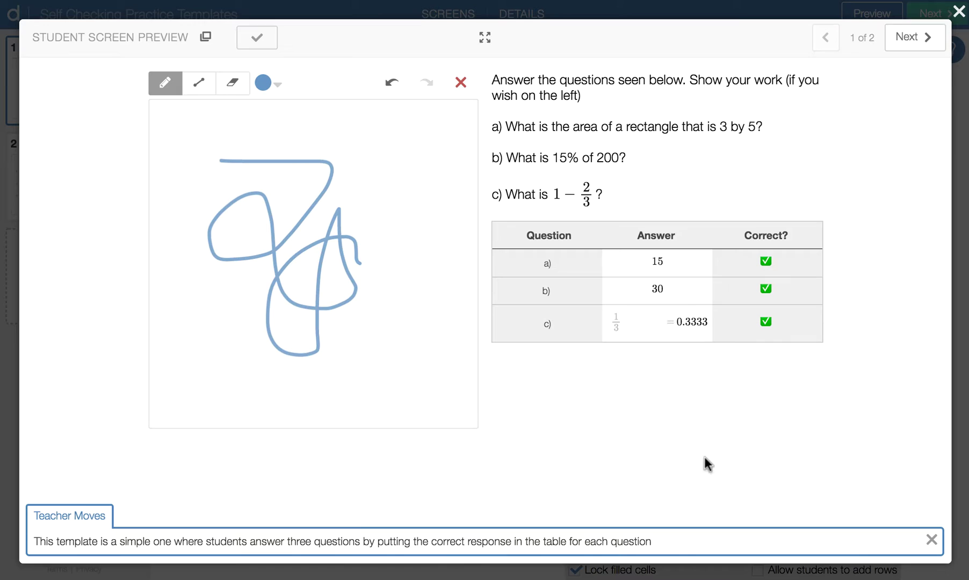
{"action": "left_click", "coordinate": [958, 13]}
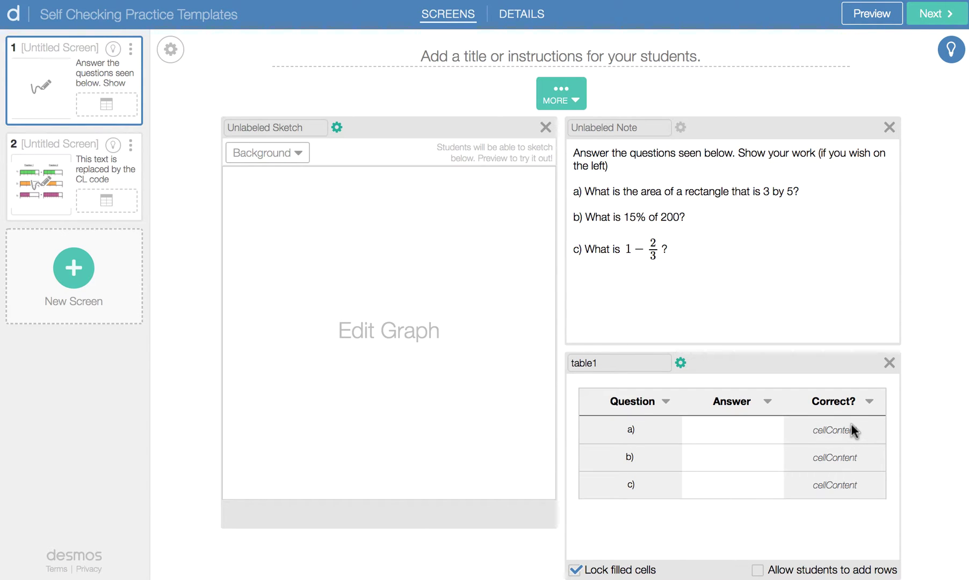
{"action": "left_click", "coordinate": [681, 363]}
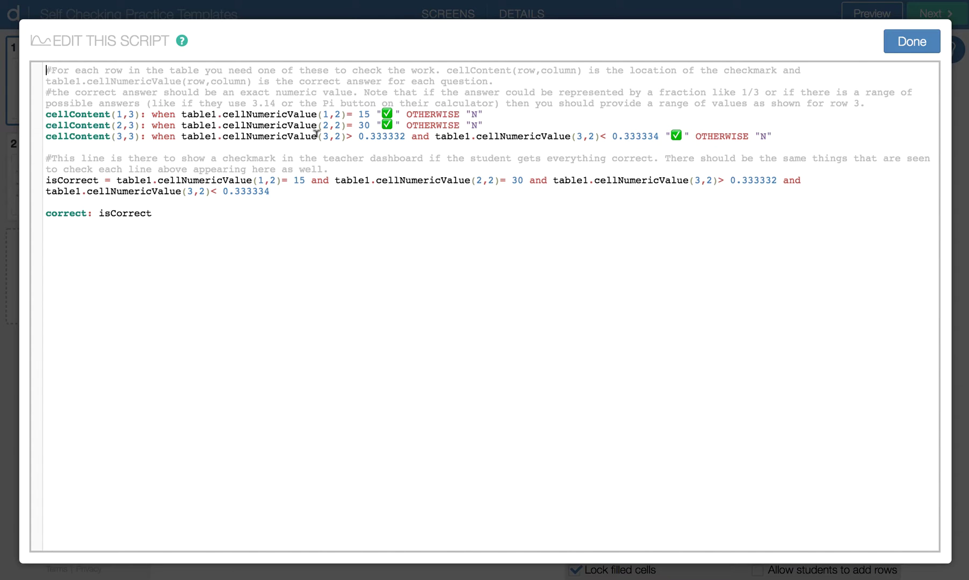
{"action": "left_click", "coordinate": [904, 52]}
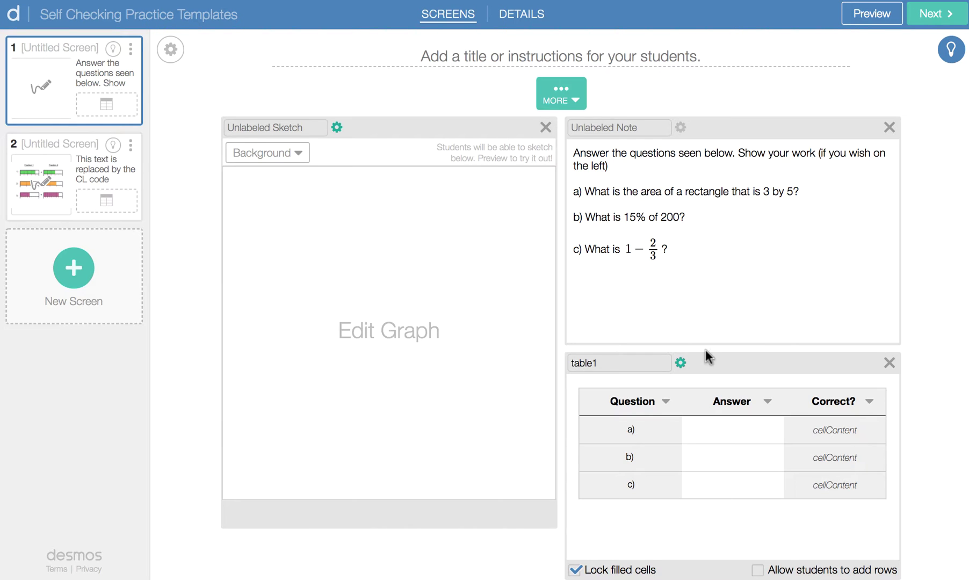
{"action": "left_click", "coordinate": [680, 363]}
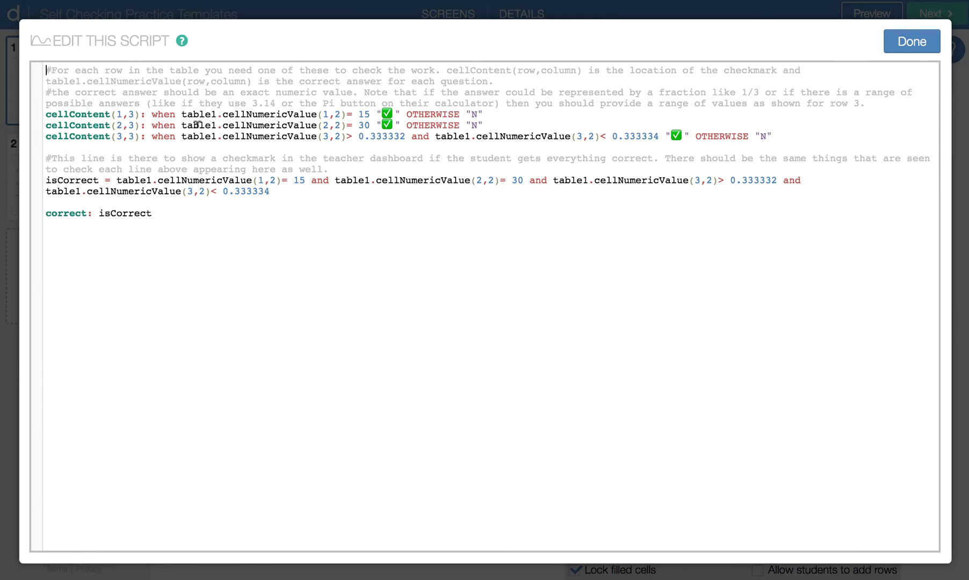
{"action": "left_click_drag", "start_coordinate": [182, 125], "coordinate": [369, 126]}
{"action": "left_click", "coordinate": [919, 43]}
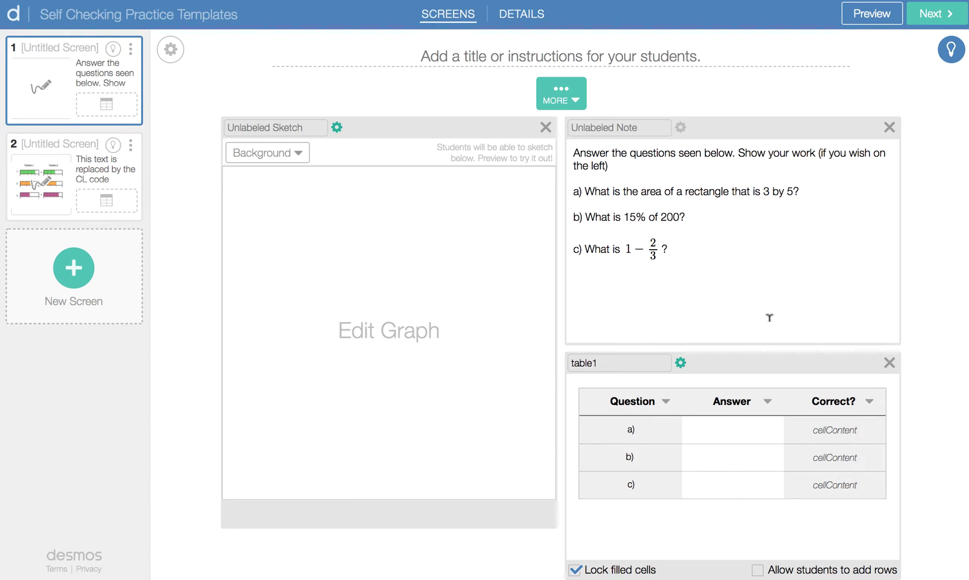
Add the question 'd) what is 3 x 15?' to the end of the note
{"action": "left_click", "coordinate": [701, 240]}
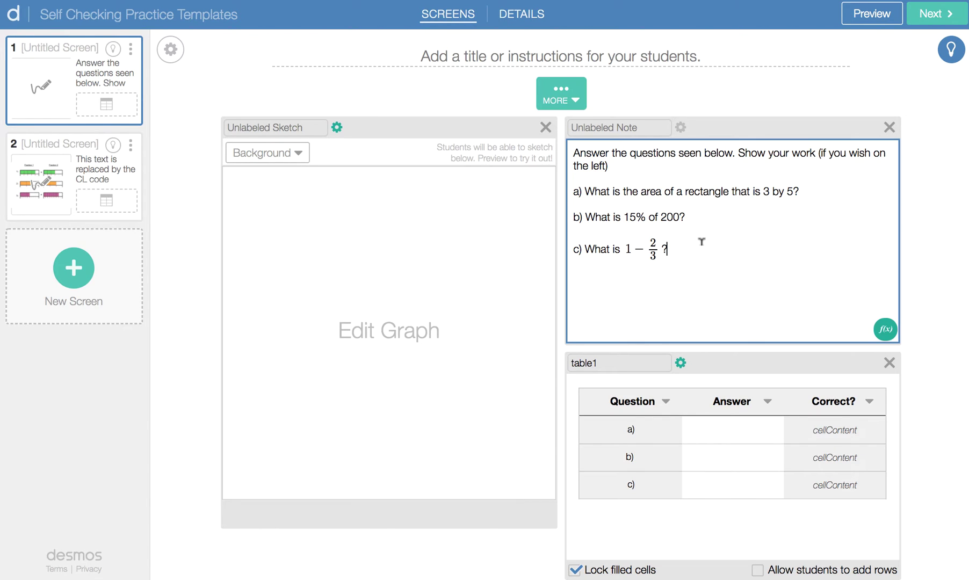
{"action": "type", "text": "d) what is 3 x 15?"}
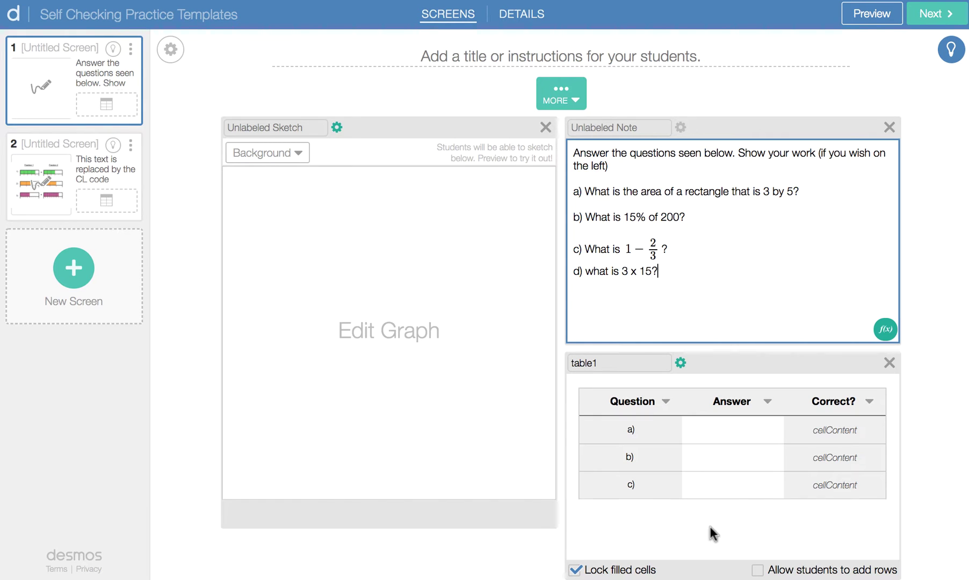
{"action": "left_click", "coordinate": [775, 480]}
Add a fourth row to table1 with 'd' in its Question cell
{"action": "key", "text": "Tab"}
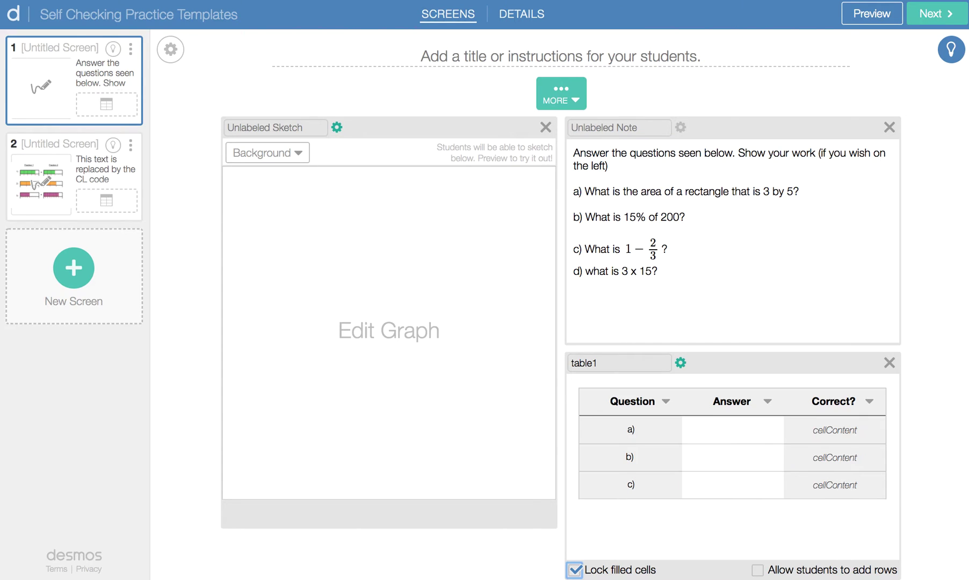
{"action": "left_click", "coordinate": [776, 478]}
{"action": "key", "text": "Return"}
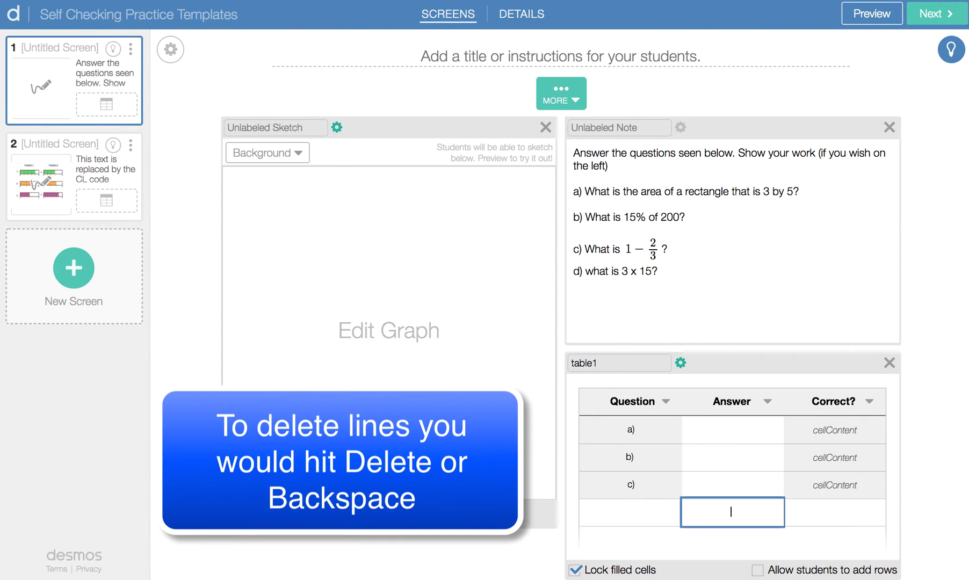
{"action": "left_click", "coordinate": [632, 506]}
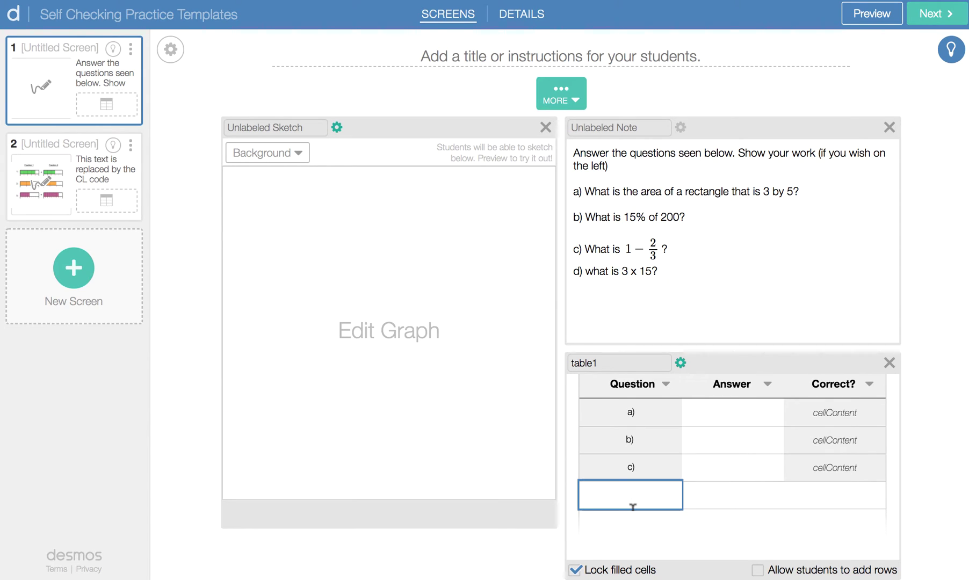
{"action": "type", "text": "d"}
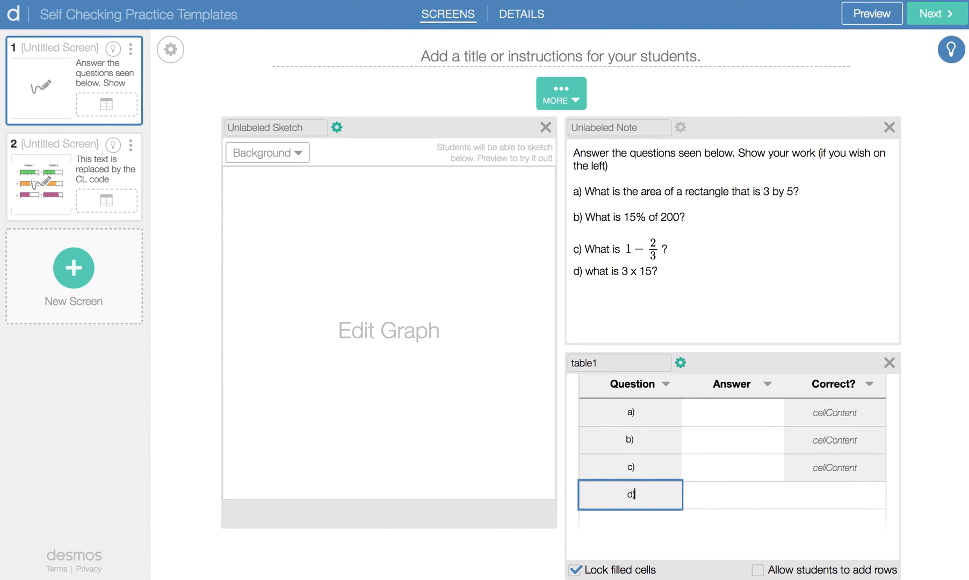
{"action": "left_click", "coordinate": [757, 492]}
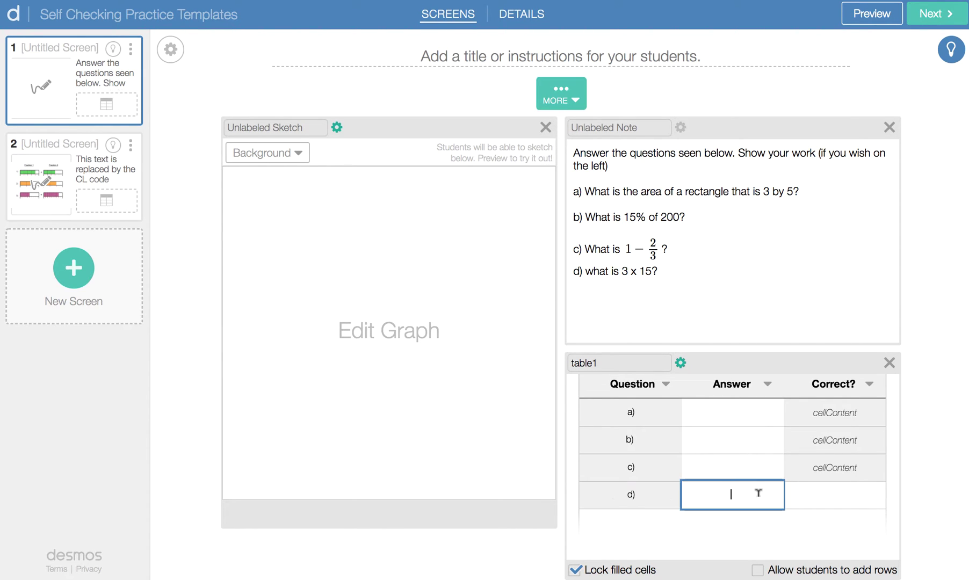
{"action": "left_click", "coordinate": [861, 485]}
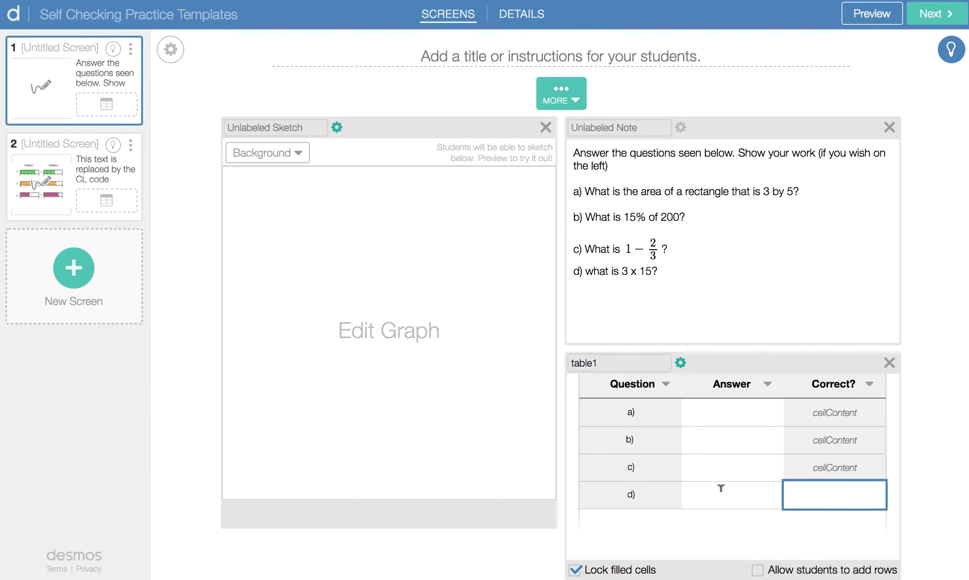
In table1's script, add a fourth check line for row 4 expecting the answer 45
{"action": "left_click", "coordinate": [681, 364]}
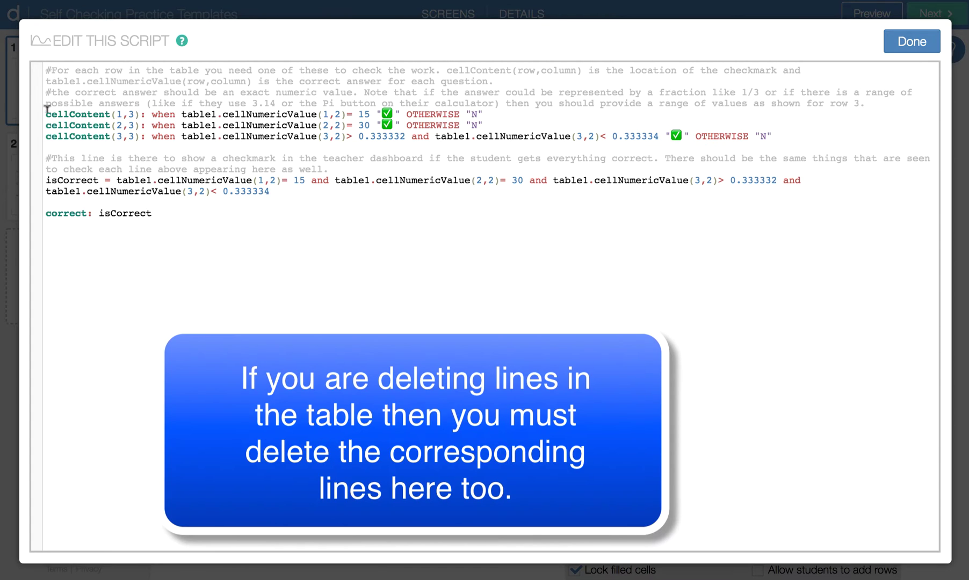
{"action": "left_click_drag", "start_coordinate": [46, 113], "coordinate": [495, 109]}
{"action": "key", "text": "ctrl+c"}
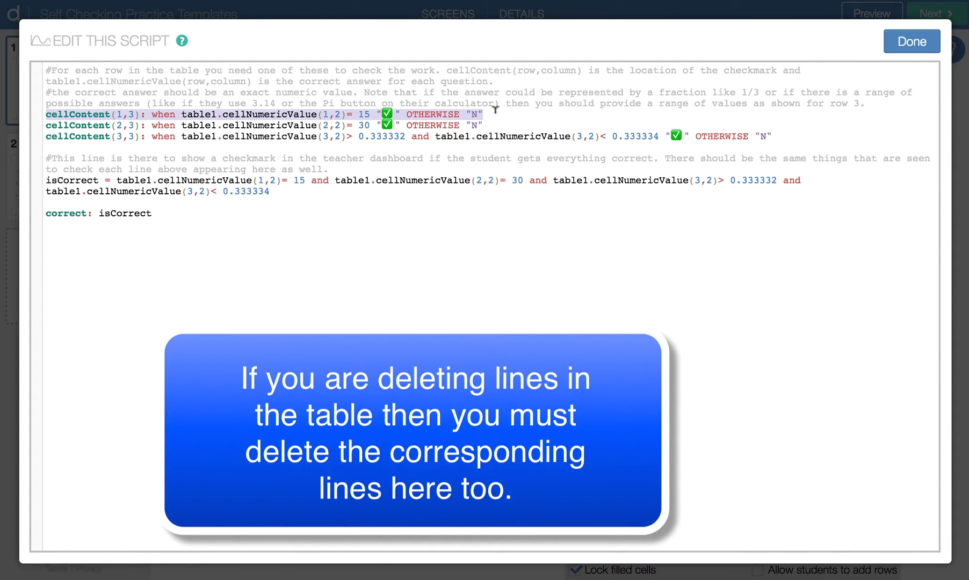
{"action": "left_click", "coordinate": [786, 134]}
{"action": "key", "text": "Return"}
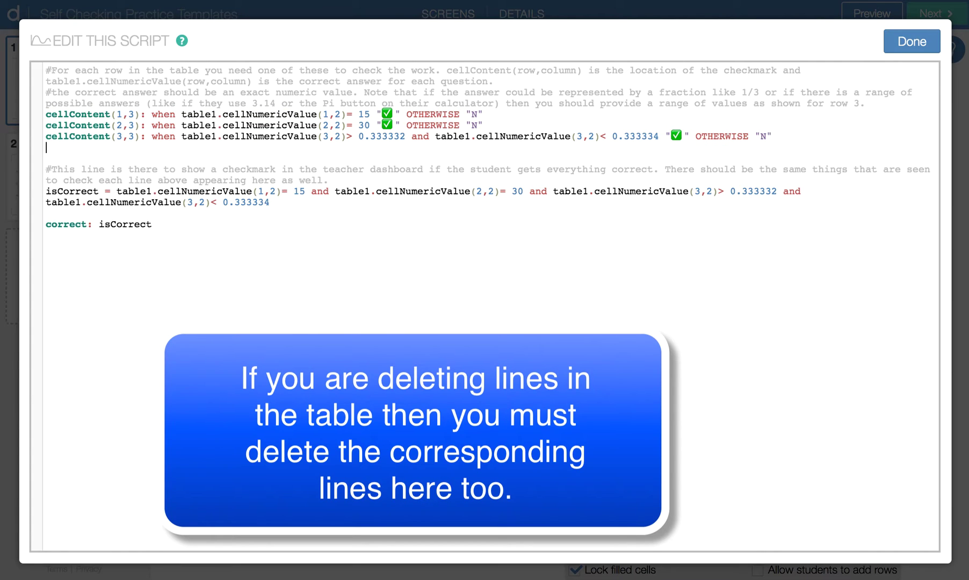
{"action": "key", "text": "ctrl+v"}
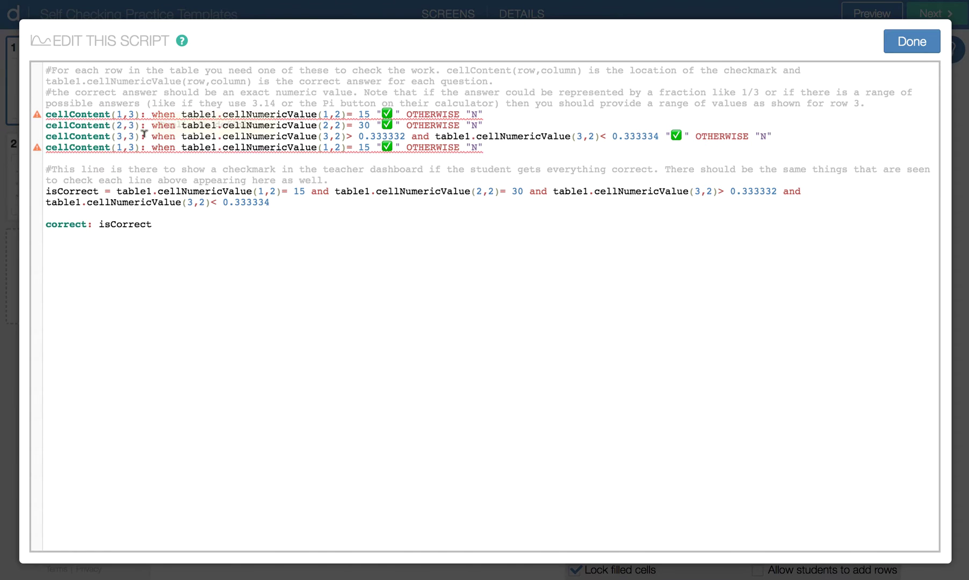
{"action": "double_click", "coordinate": [119, 148]}
{"action": "type", "text": "4"}
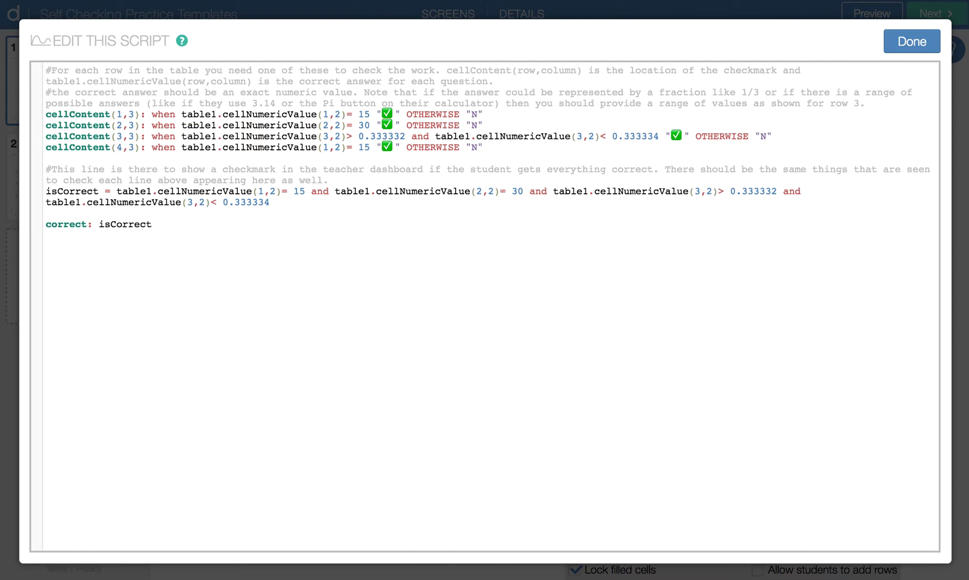
{"action": "left_click", "coordinate": [323, 147]}
{"action": "left_click_drag", "start_coordinate": [329, 147], "coordinate": [323, 146]}
{"action": "key", "text": "BackSpace"}
{"action": "type", "text": "4"}
Append row 4's answer-45 condition to isCorrect with 'and' and close the script
{"action": "left_click_drag", "start_coordinate": [182, 146], "coordinate": [369, 141]}
{"action": "key", "text": "ctrl+c"}
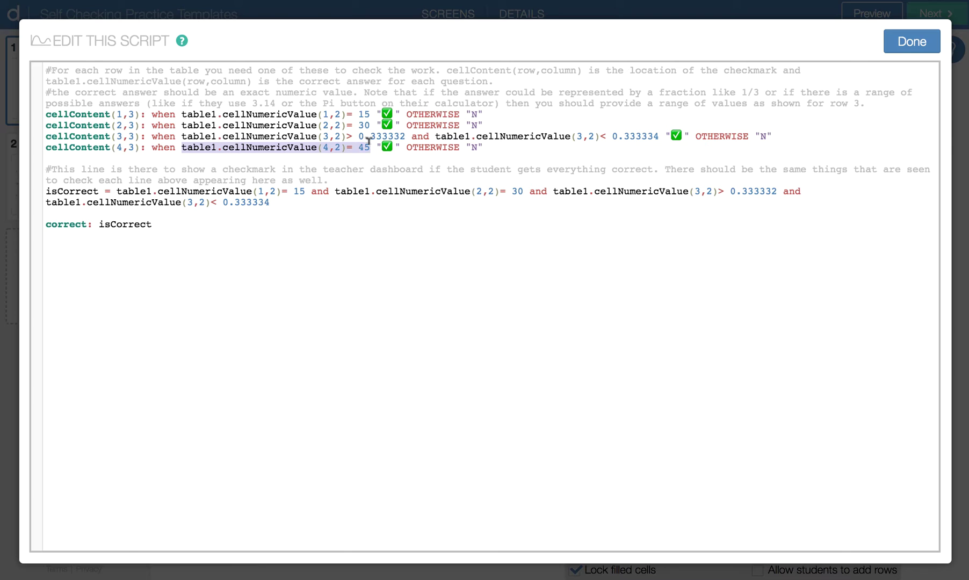
{"action": "left_click", "coordinate": [334, 195]}
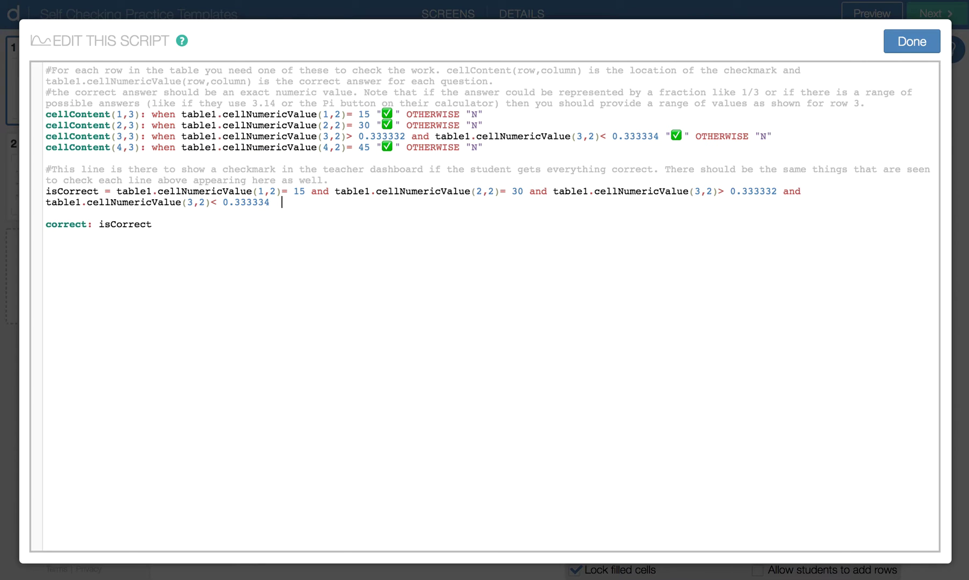
{"action": "type", "text": "and"}
{"action": "key", "text": "ctrl+v"}
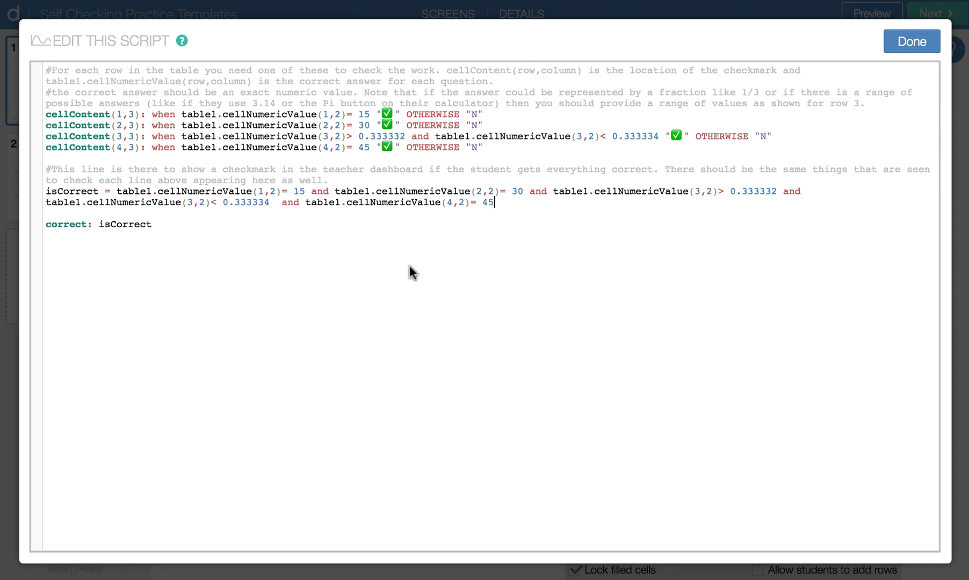
{"action": "left_click", "coordinate": [913, 43]}
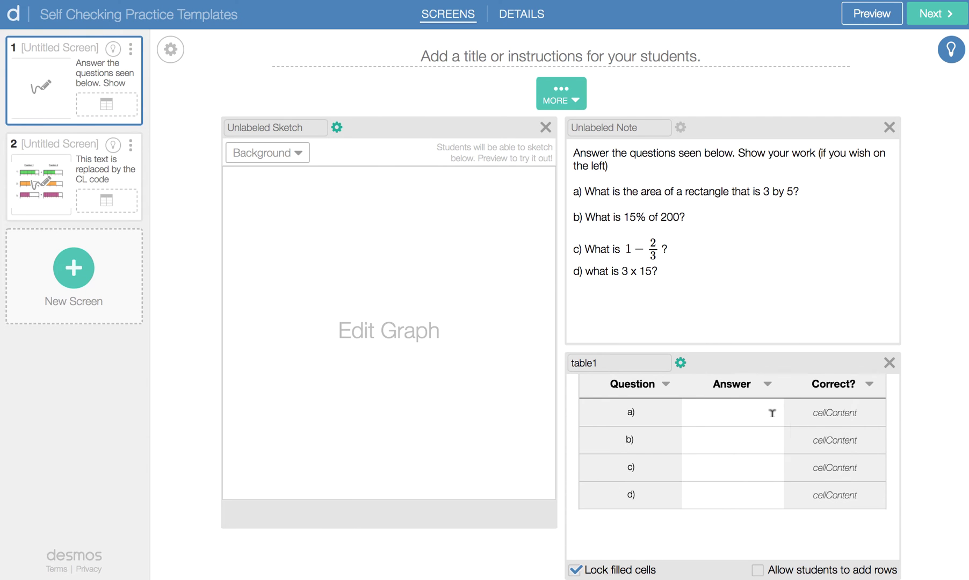
{"action": "left_click", "coordinate": [873, 16]}
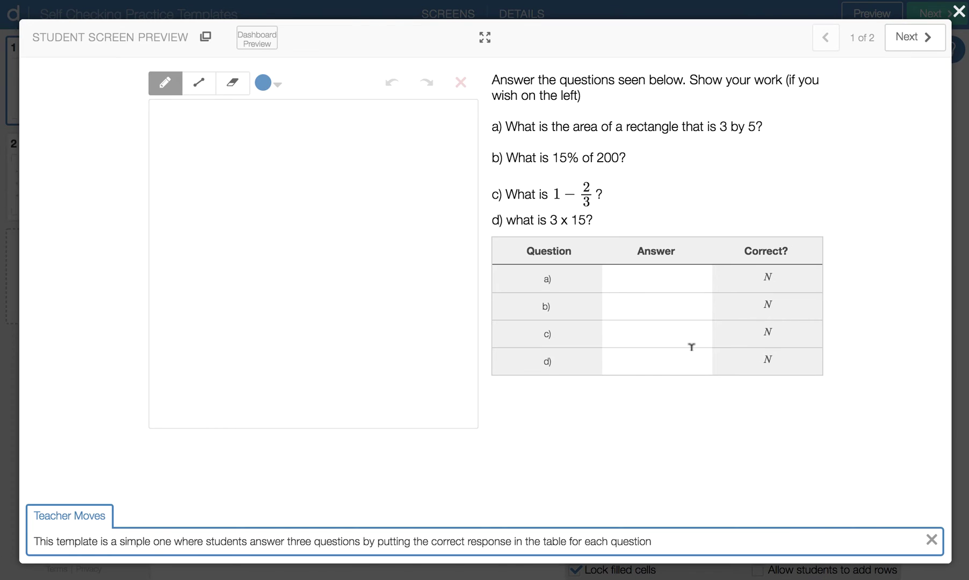
{"action": "left_click", "coordinate": [669, 360]}
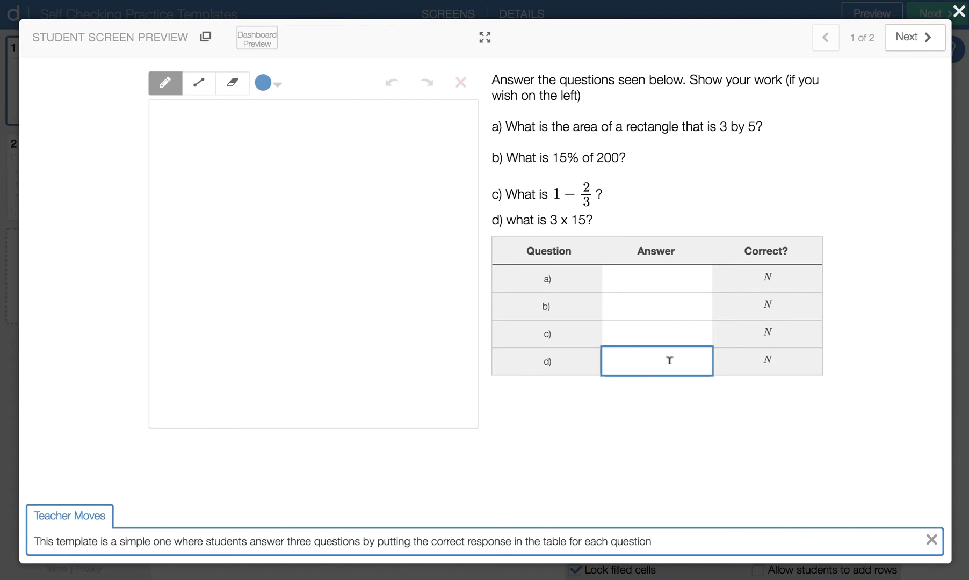
{"action": "type", "text": "45"}
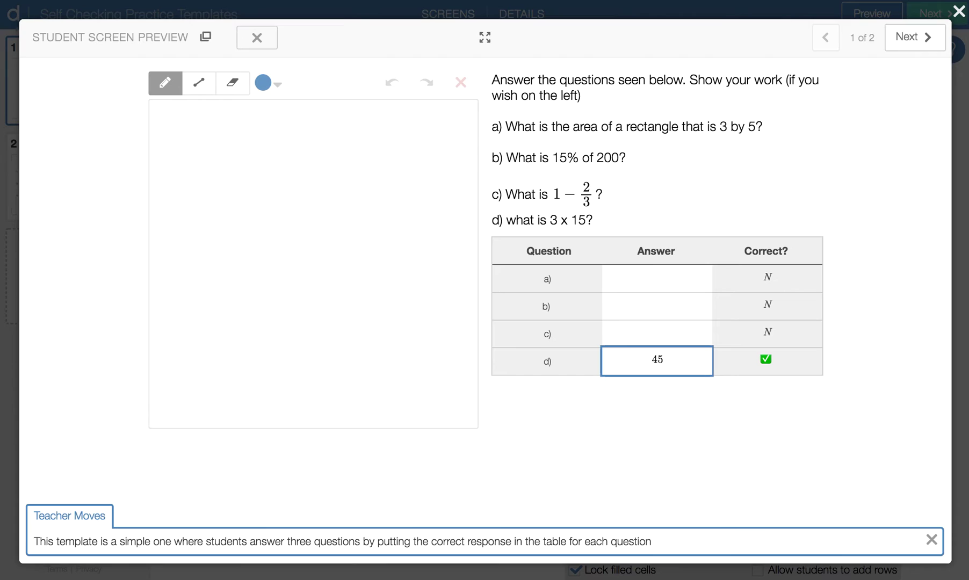
{"action": "left_click", "coordinate": [960, 293]}
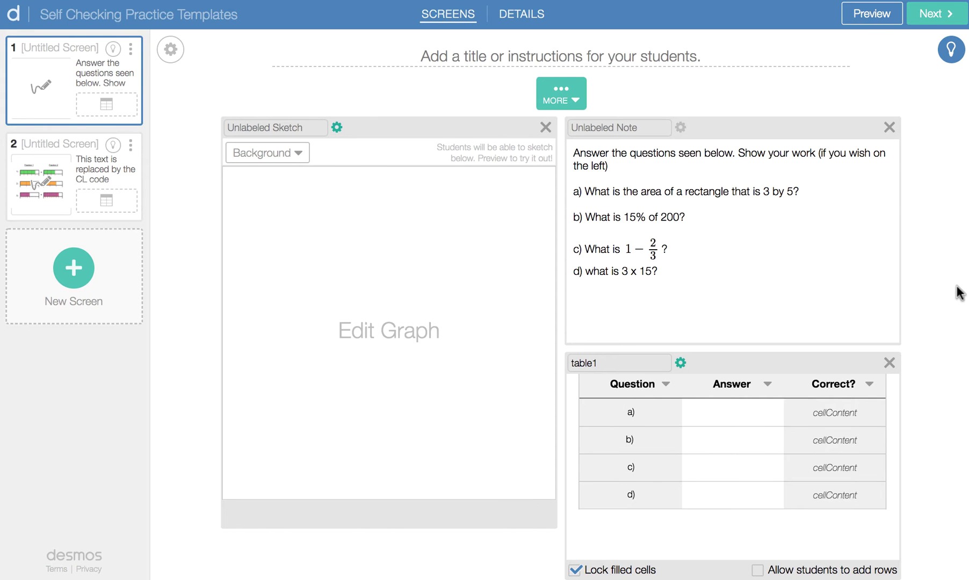
Switch to screen 2 and briefly check the sketch's Background options
{"action": "left_click", "coordinate": [103, 177]}
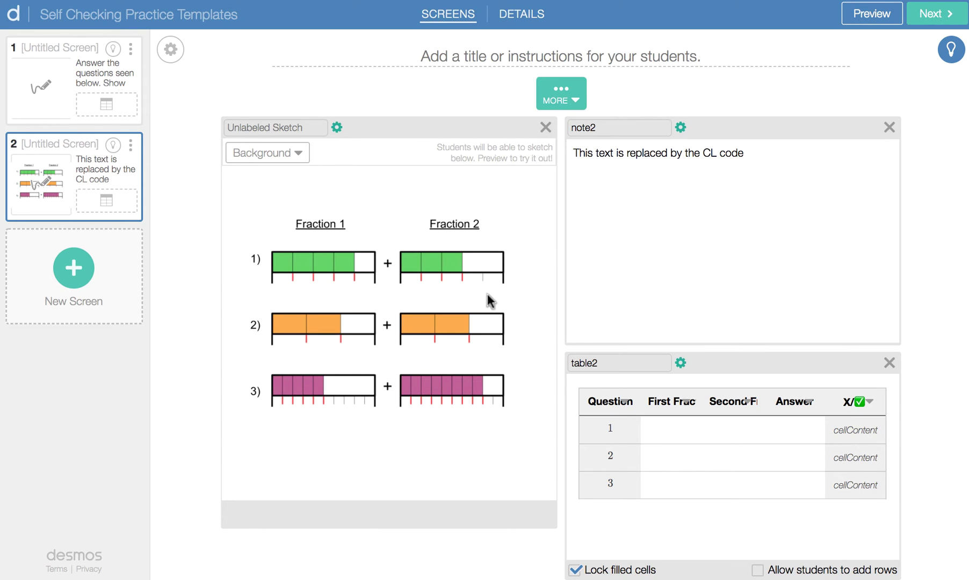
{"action": "left_click", "coordinate": [297, 156]}
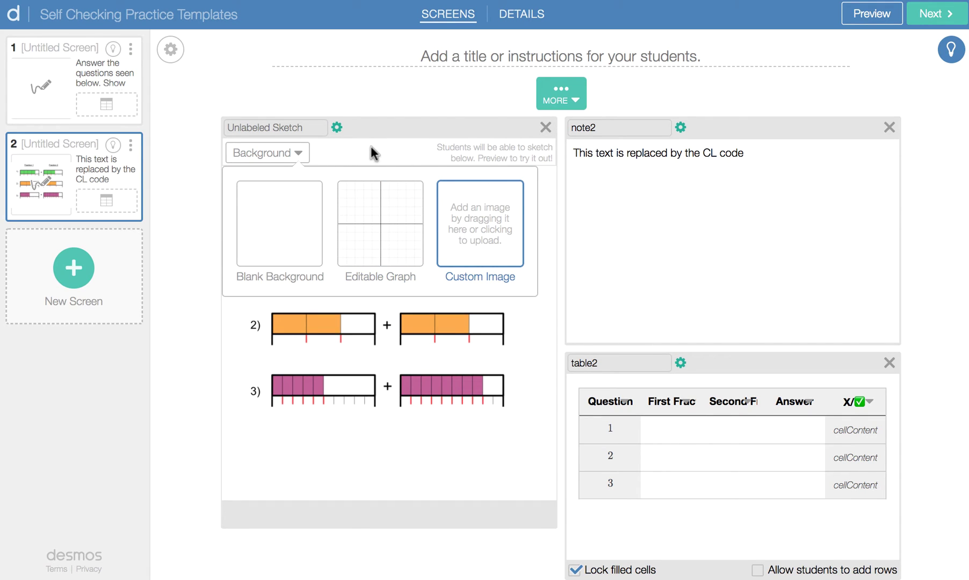
{"action": "left_click", "coordinate": [454, 483]}
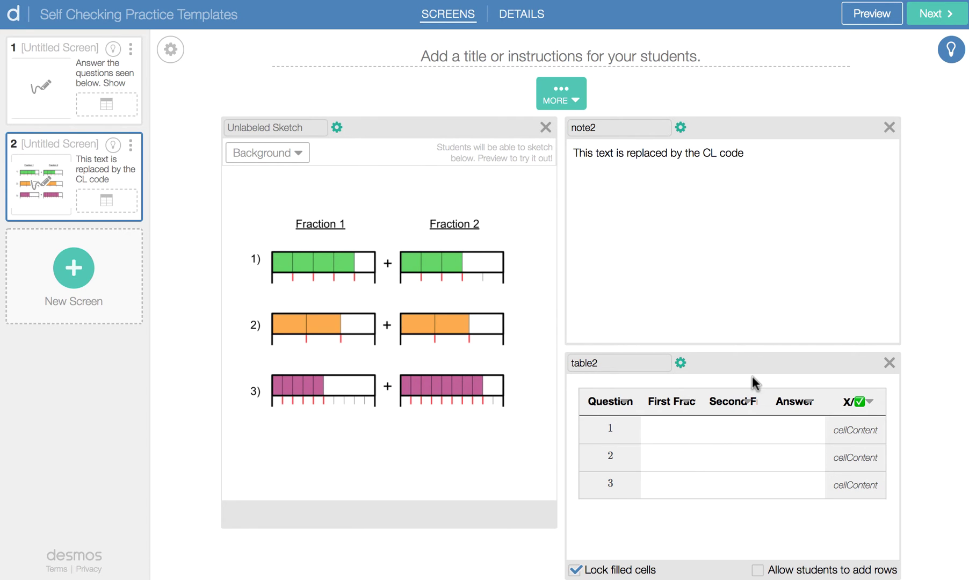
{"action": "left_click", "coordinate": [857, 14]}
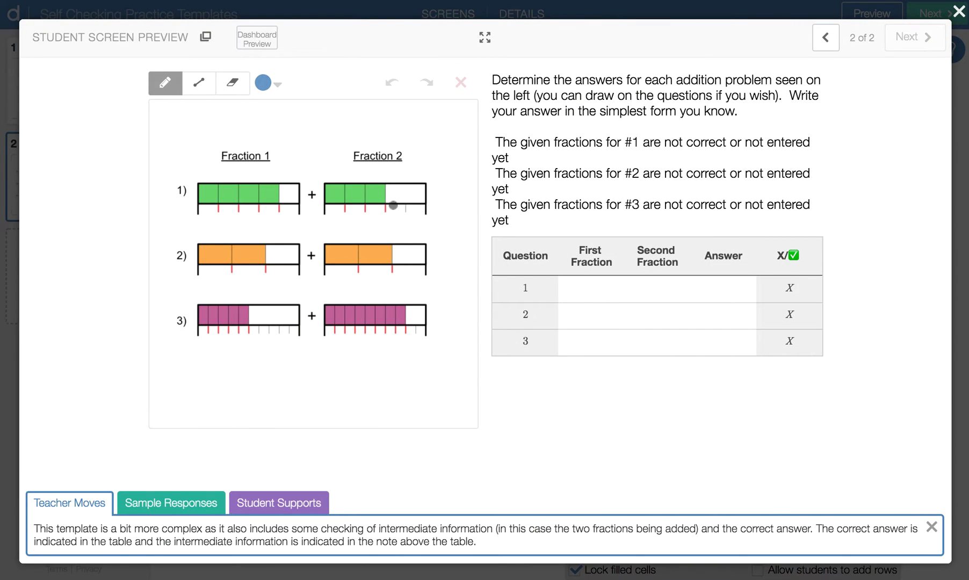
{"action": "left_click", "coordinate": [590, 289]}
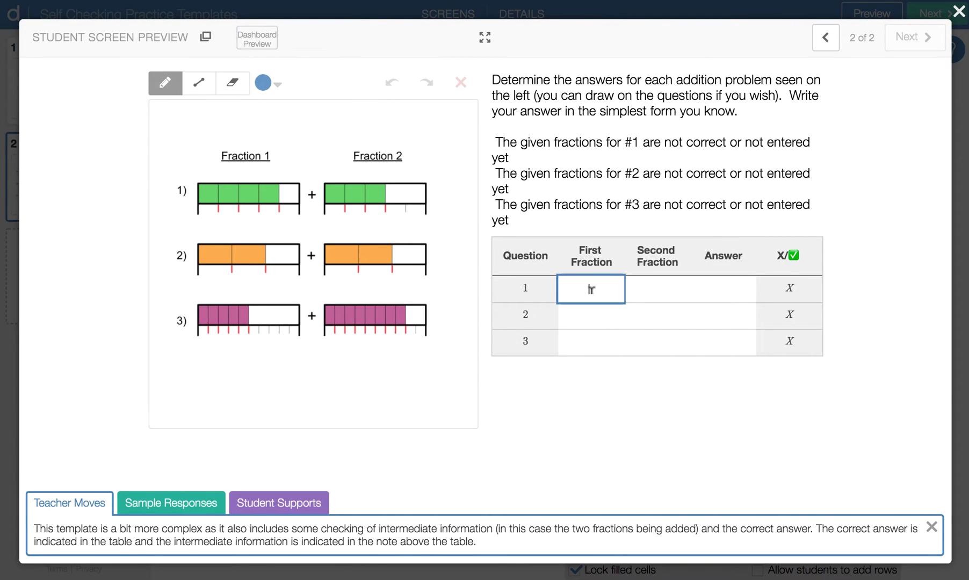
{"action": "type", "text": "4/5"}
{"action": "left_click", "coordinate": [666, 283]}
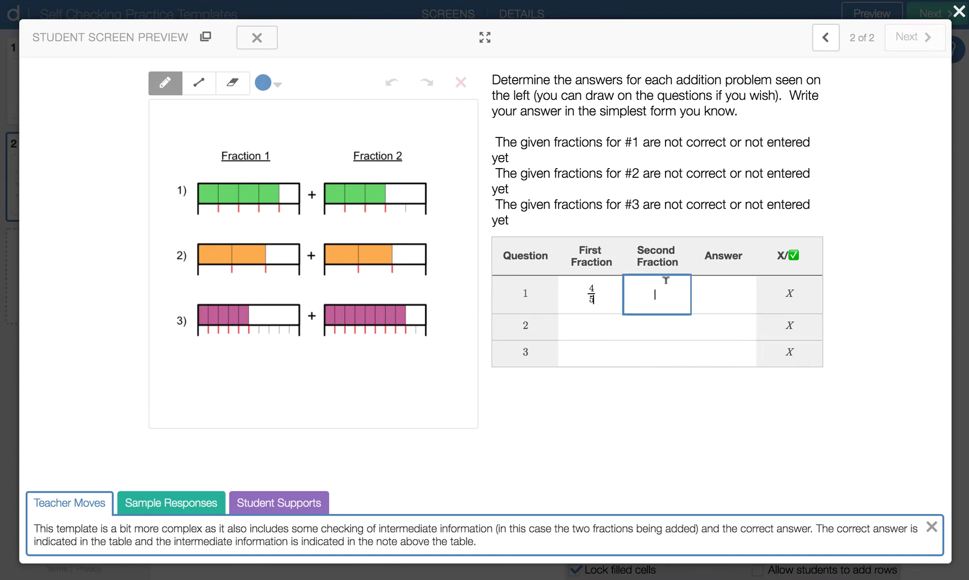
{"action": "type", "text": "3/5"}
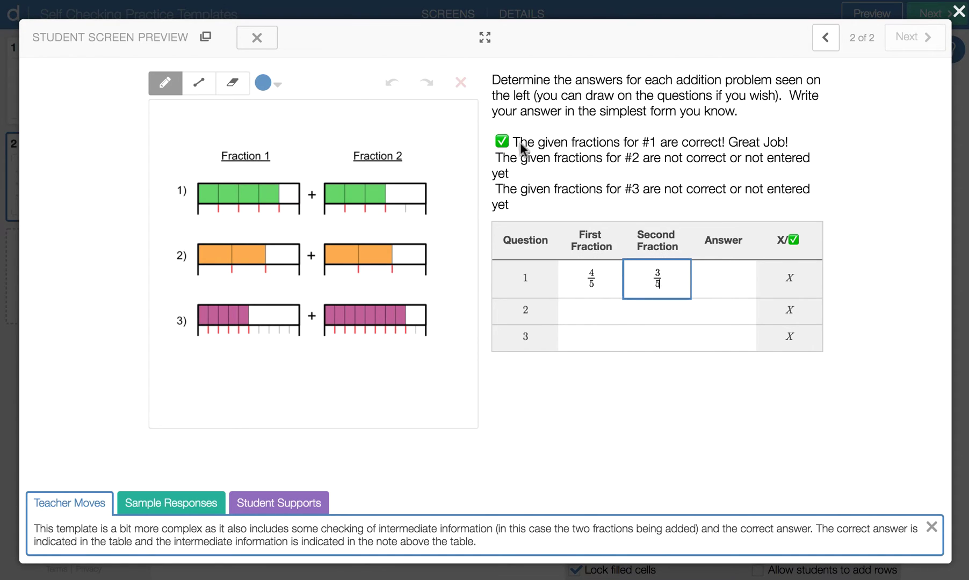
{"action": "left_click", "coordinate": [721, 277]}
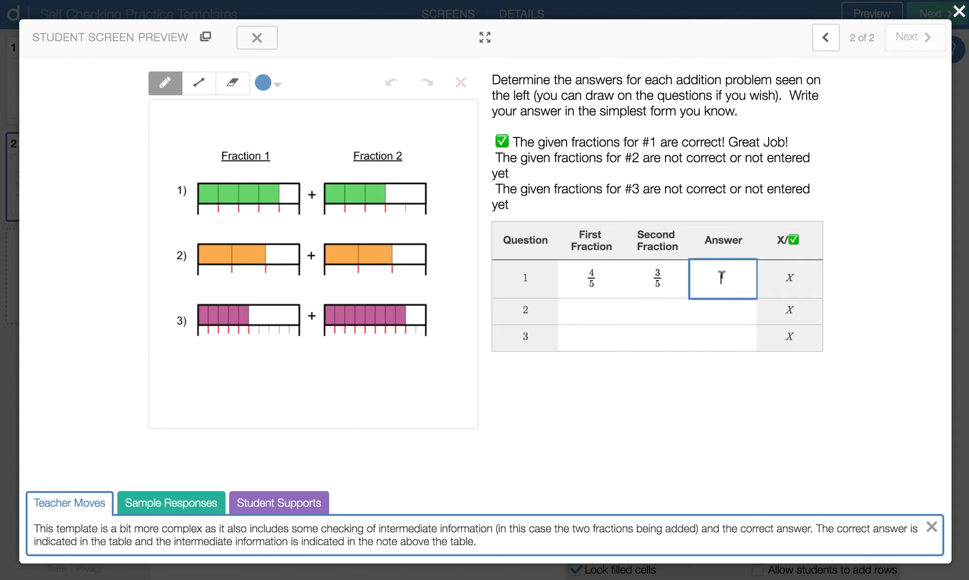
{"action": "type", "text": "7/5"}
{"action": "left_click", "coordinate": [959, 11]}
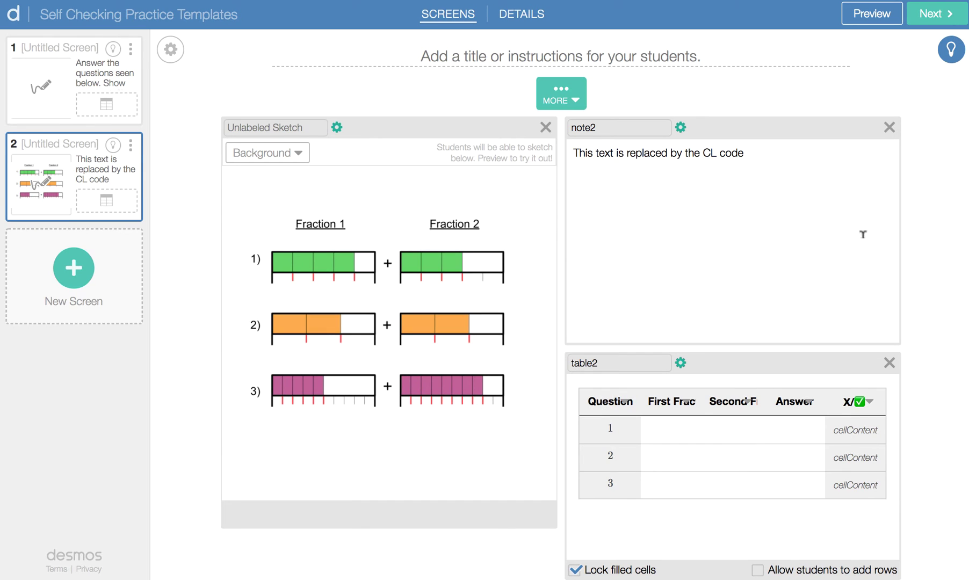
{"action": "left_click", "coordinate": [679, 361]}
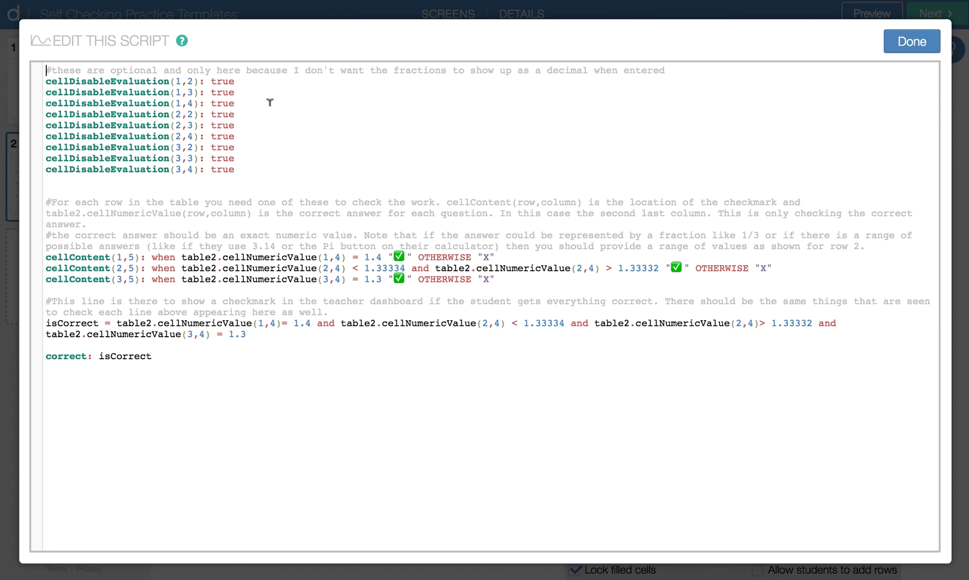
{"action": "left_click", "coordinate": [105, 256]}
{"action": "left_click", "coordinate": [906, 45]}
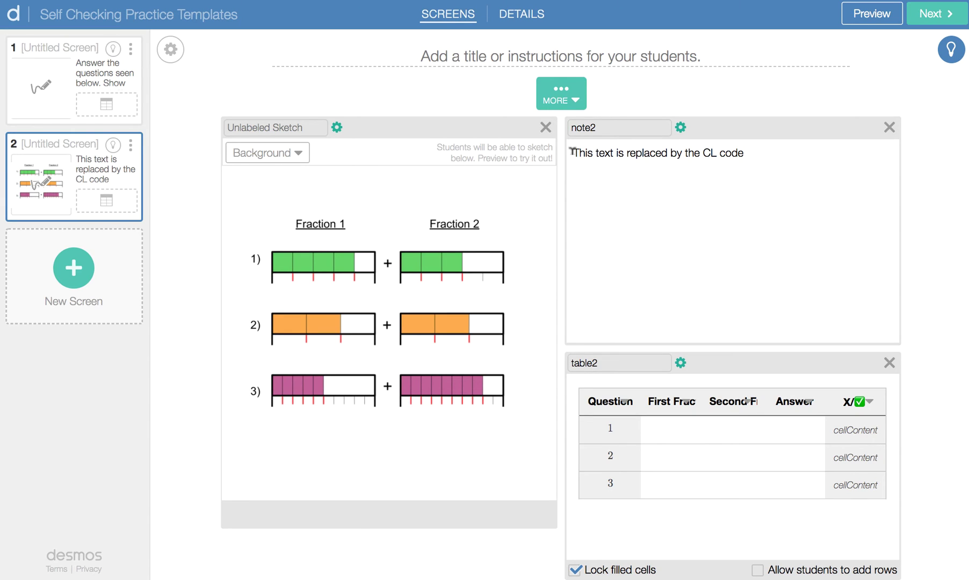
Preview screen 2 as a student, enter 4/5 and 3/5 for question 1, then close the preview
{"action": "left_click_drag", "start_coordinate": [572, 153], "coordinate": [752, 153]}
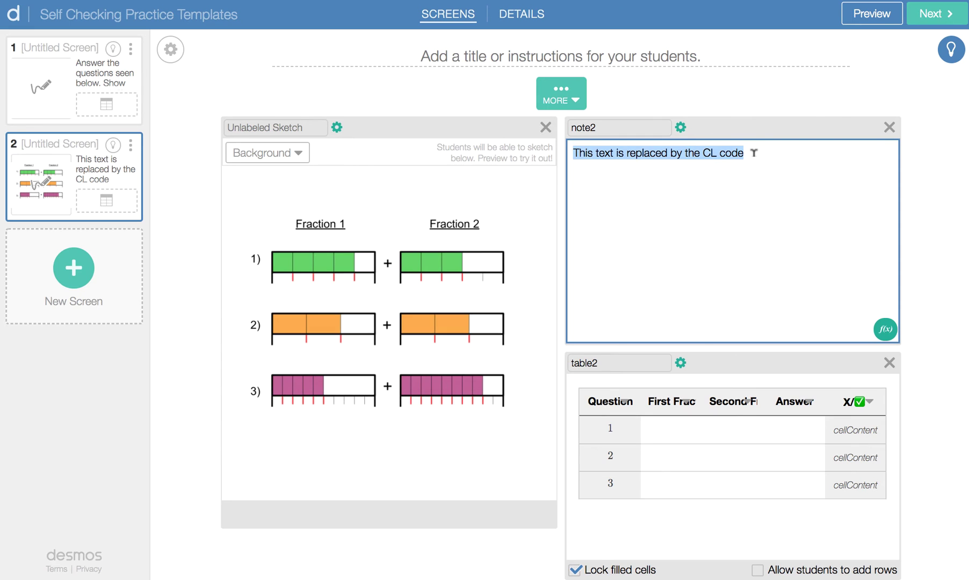
{"action": "left_click", "coordinate": [943, 165]}
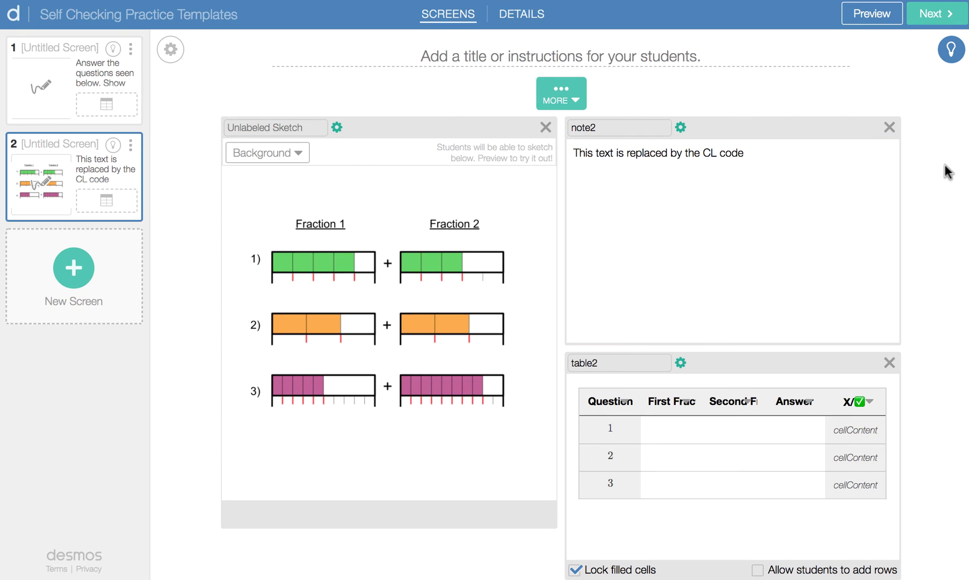
{"action": "left_click", "coordinate": [868, 22]}
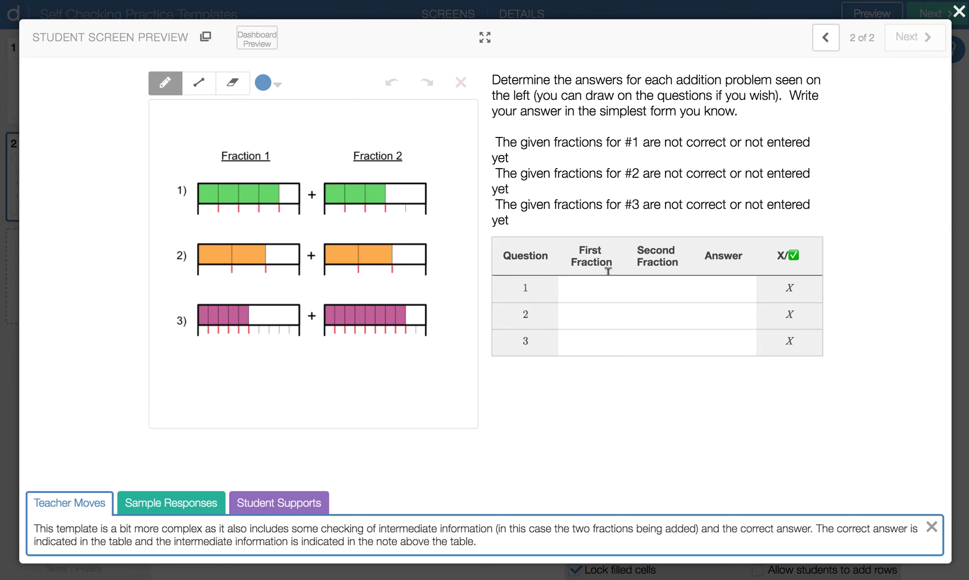
{"action": "left_click", "coordinate": [596, 284]}
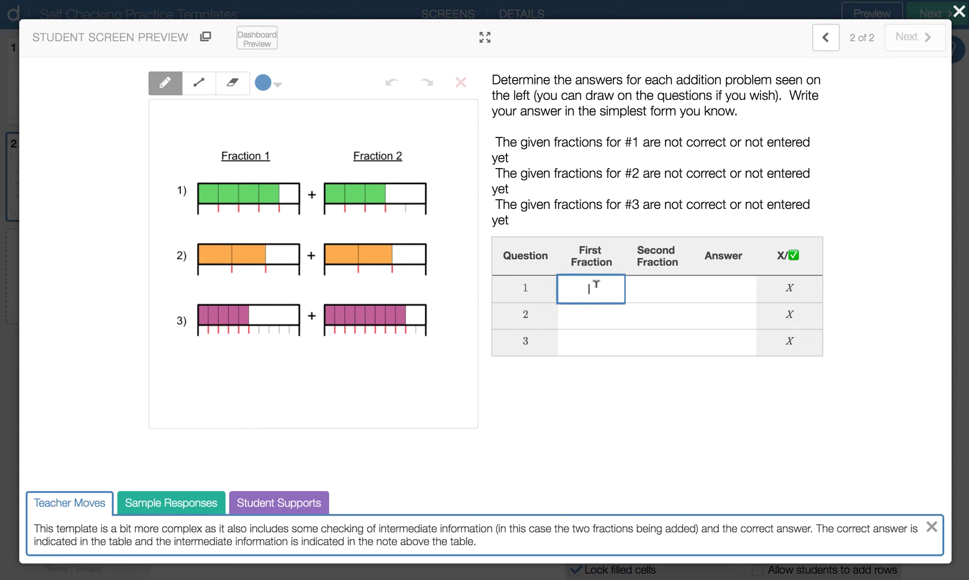
{"action": "type", "text": "4/5"}
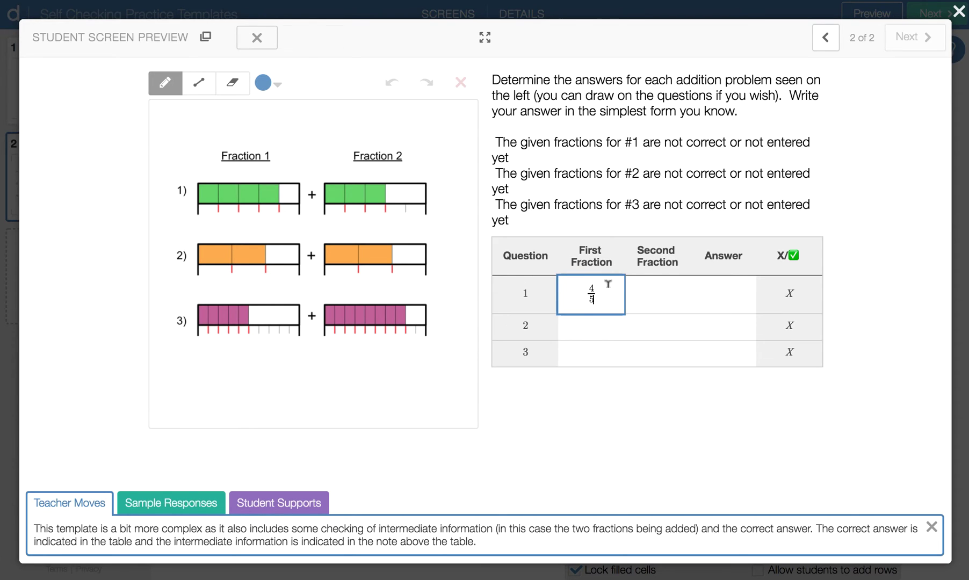
{"action": "left_click", "coordinate": [662, 282]}
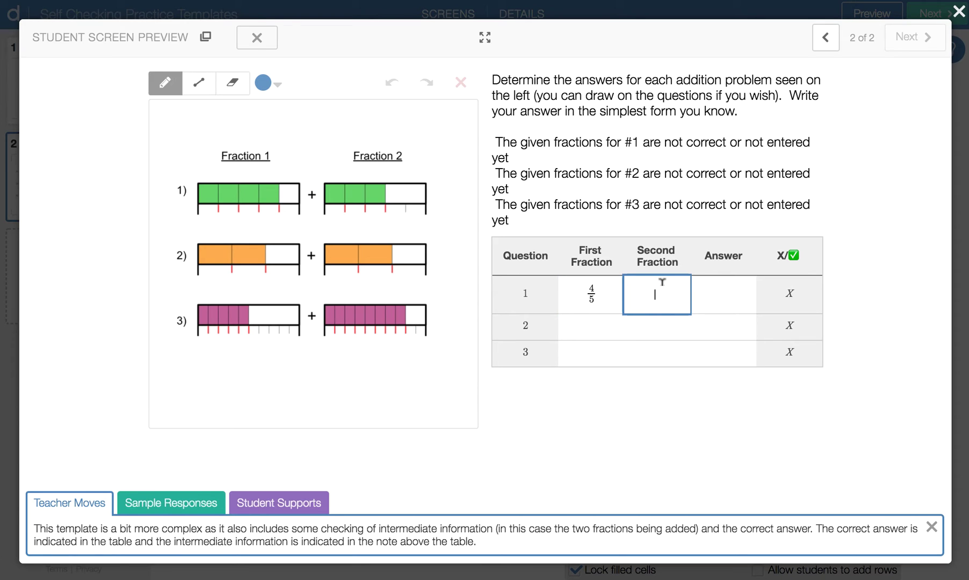
{"action": "type", "text": "3/5"}
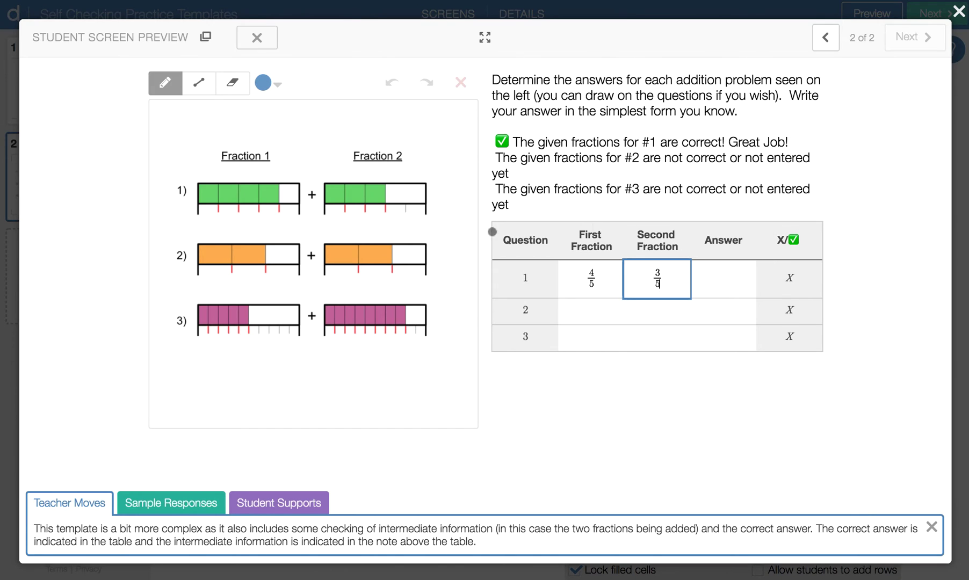
{"action": "left_click", "coordinate": [959, 12]}
Open note2's CL script and review its instruction text and message reference lines
{"action": "left_click", "coordinate": [680, 127]}
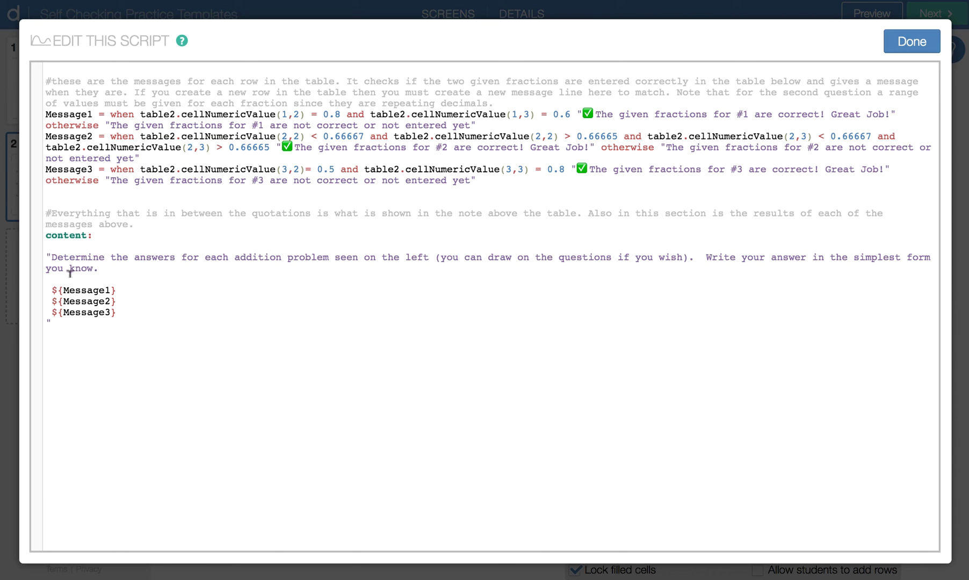
{"action": "left_click_drag", "start_coordinate": [46, 257], "coordinate": [104, 265]}
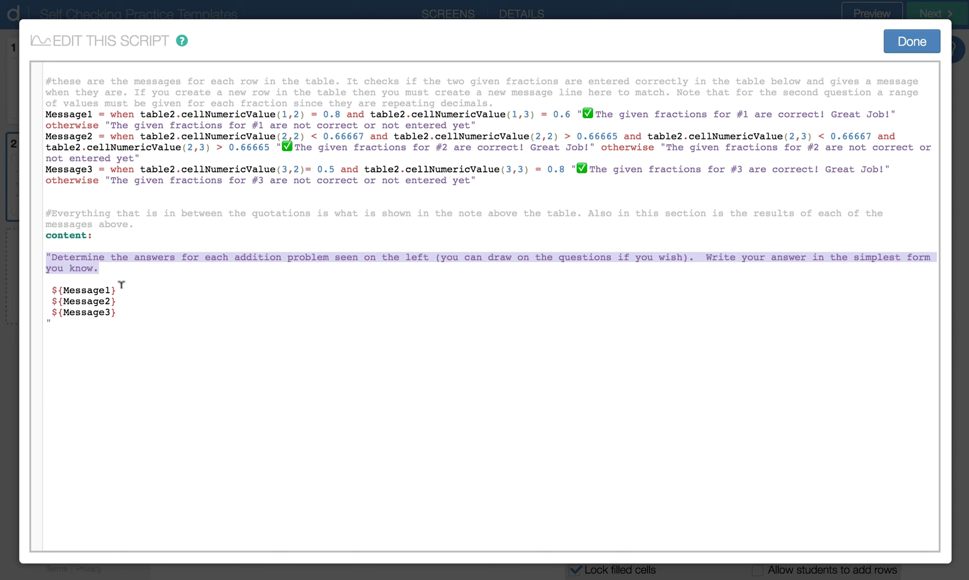
{"action": "left_click", "coordinate": [117, 291]}
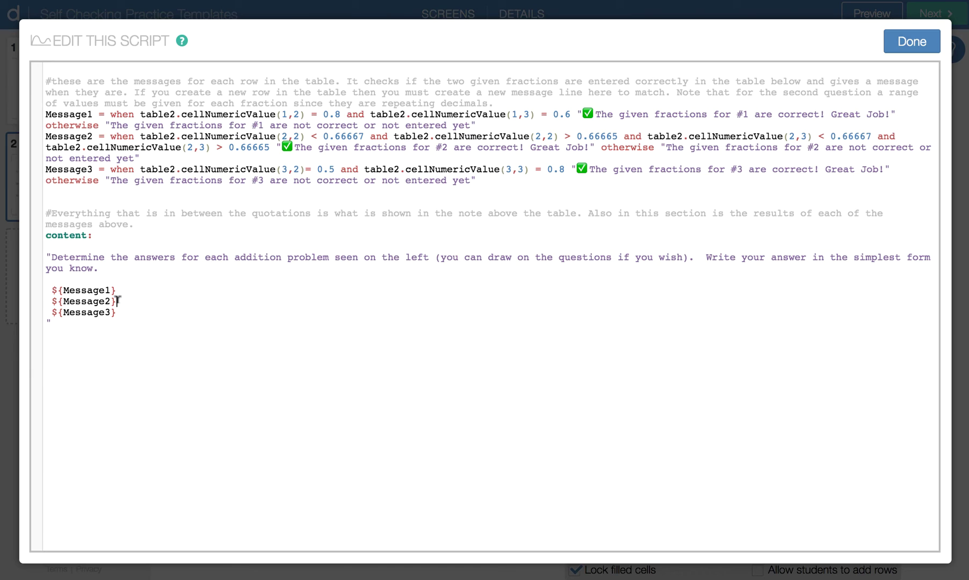
{"action": "key", "text": "Down"}
{"action": "key", "text": "Up"}
{"action": "key", "text": "Up"}
{"action": "key", "text": "Down"}
{"action": "key", "text": "Down"}
Rename Message1 to Message100 on the first line, leaving ${Message1} flagged with a warning
{"action": "left_click", "coordinate": [93, 114]}
{"action": "type", "text": "1"}
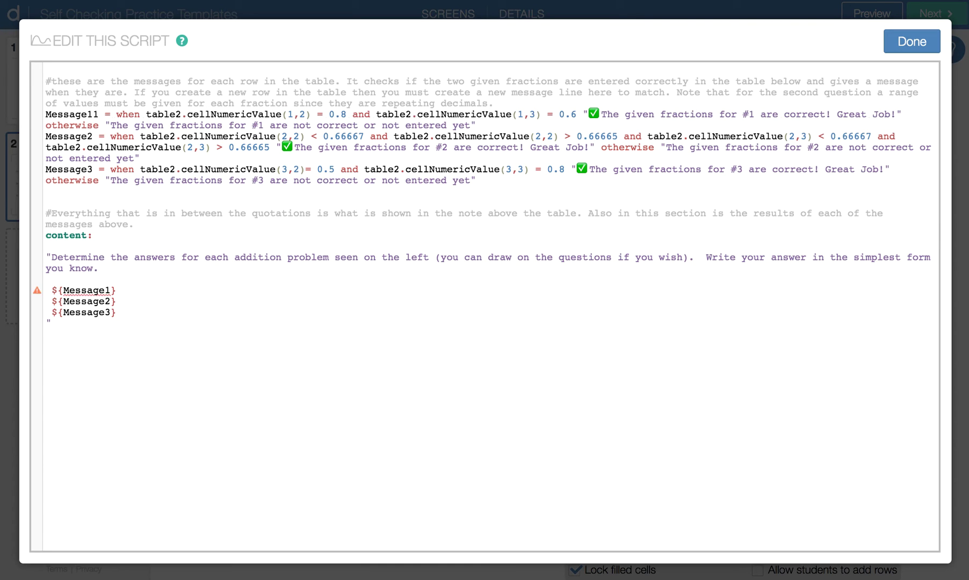
{"action": "key", "text": "BackSpace"}
{"action": "type", "text": "00"}
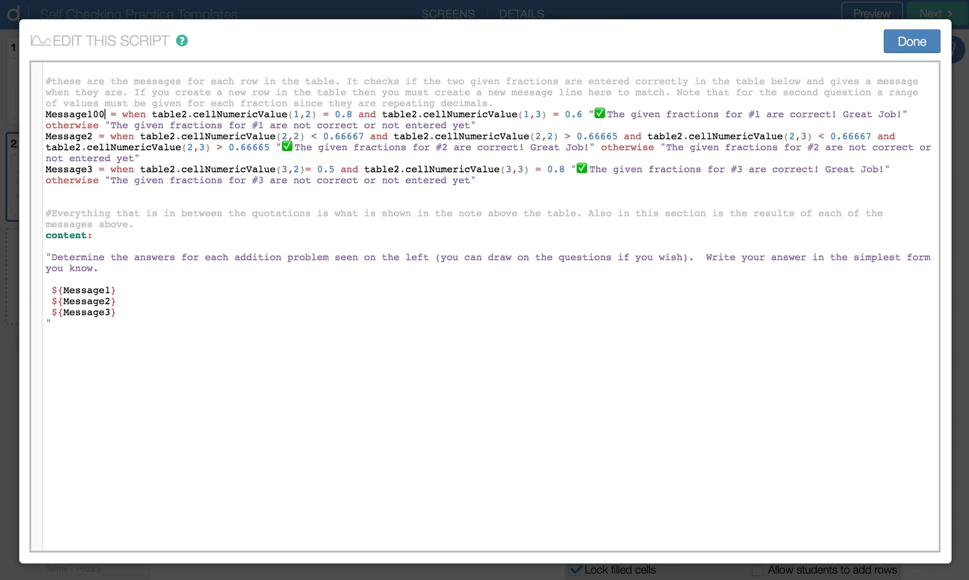
{"action": "mouse_move", "coordinate": [108, 286]}
{"action": "left_click", "coordinate": [109, 286]}
{"action": "type", "text": "00"}
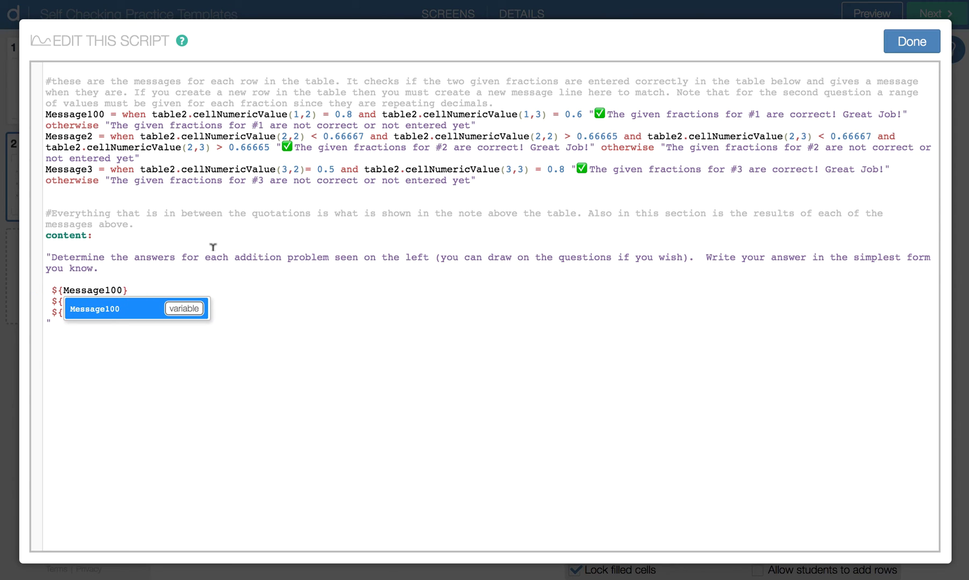
{"action": "key", "text": "BackSpace"}
{"action": "key", "text": "BackSpace"}
{"action": "left_click", "coordinate": [103, 113]}
{"action": "left_click_drag", "start_coordinate": [104, 113], "coordinate": [92, 113]}
Delete the extra 00 to restore Message1 and close note2's script
{"action": "key", "text": "BackSpace"}
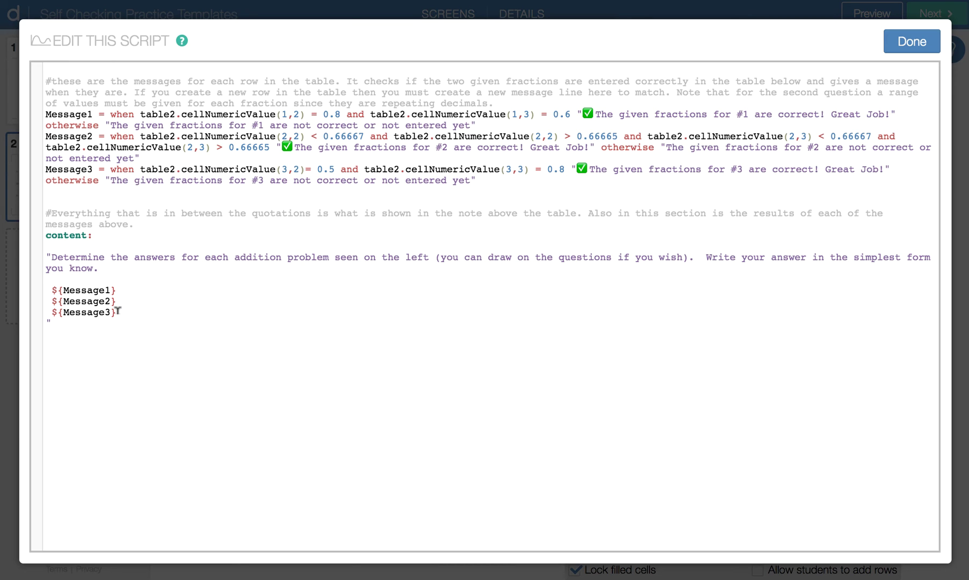
{"action": "left_click", "coordinate": [900, 41]}
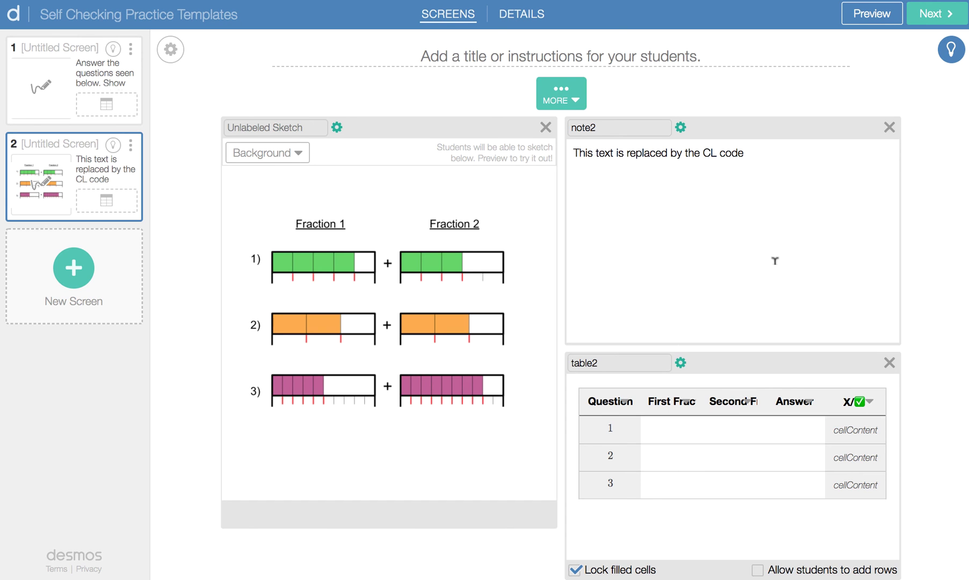
Inspect the readOnly sketch scripts on screen 2, then on screen 1
{"action": "left_click", "coordinate": [337, 127]}
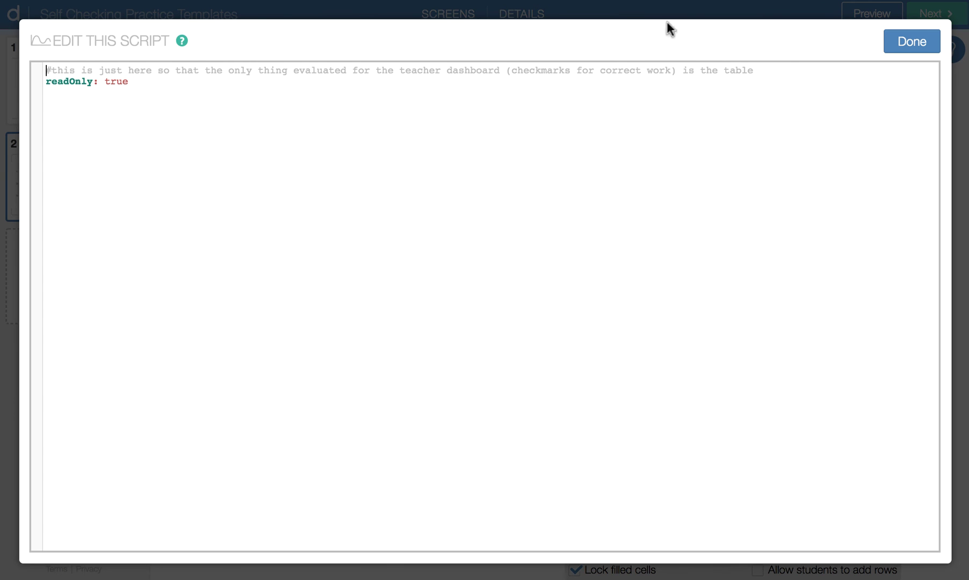
{"action": "left_click", "coordinate": [907, 45]}
{"action": "left_click", "coordinate": [73, 67]}
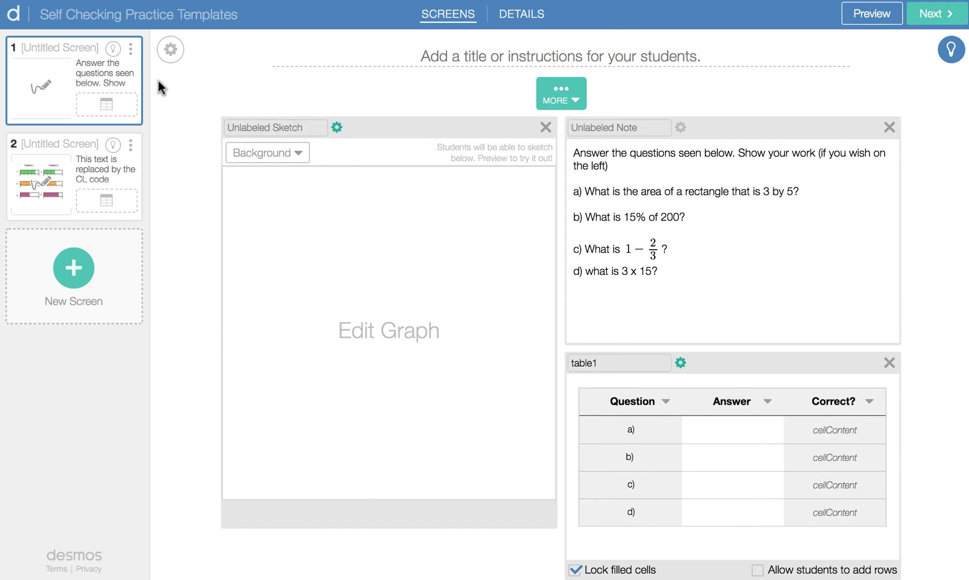
{"action": "left_click", "coordinate": [337, 128]}
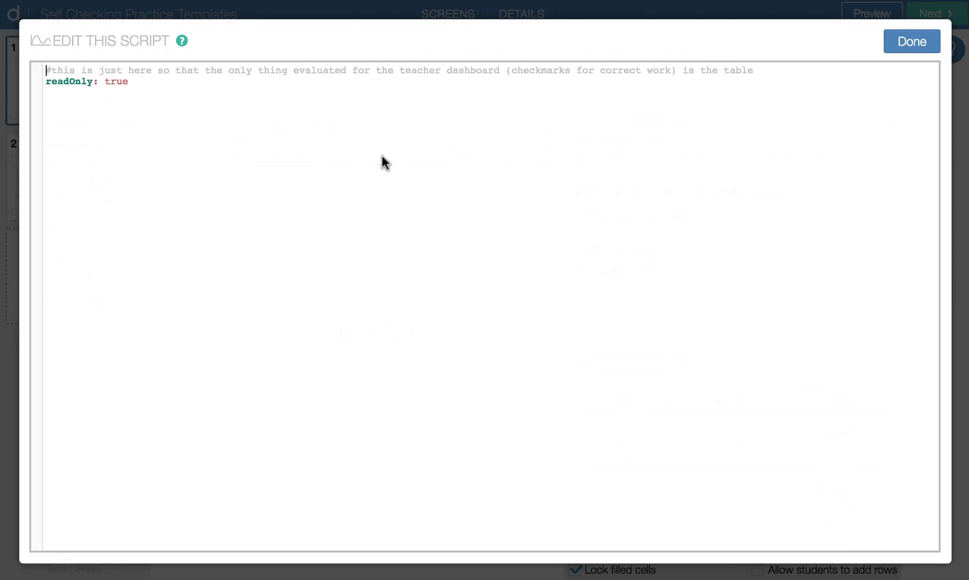
{"action": "left_click", "coordinate": [912, 44]}
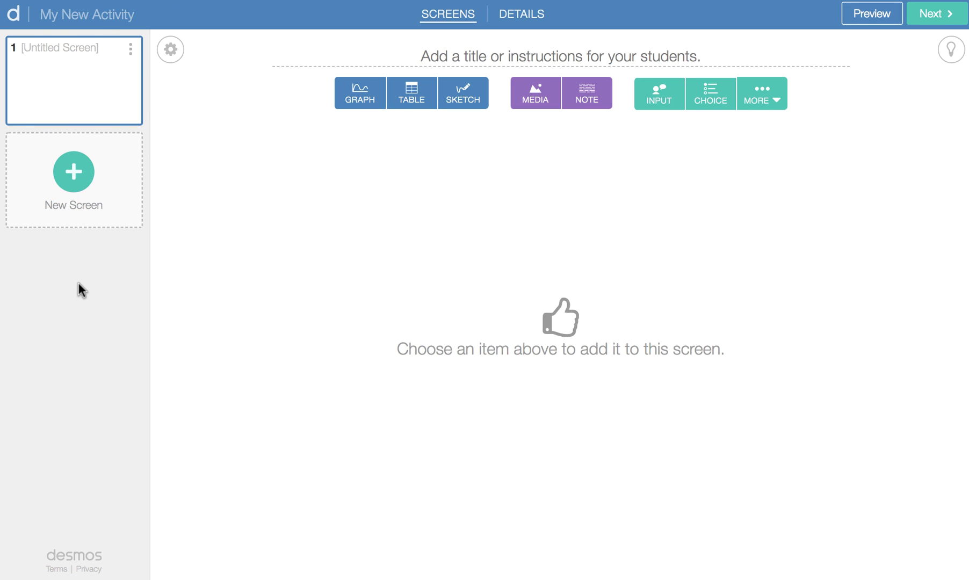
Paste the template screen into My New Activity twice, creating screens 2 and 3
{"action": "key", "text": "ctrl+v"}
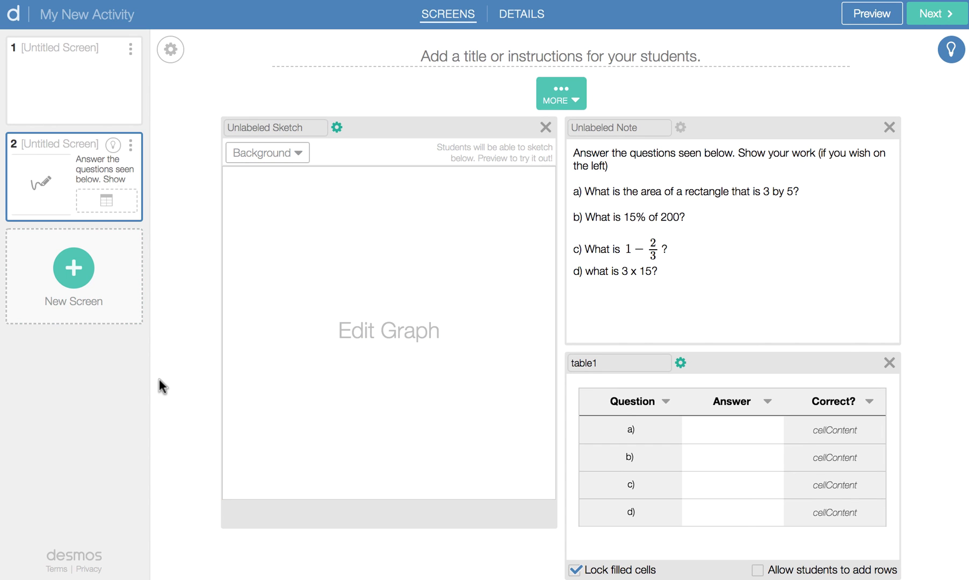
{"action": "key", "text": "super+v"}
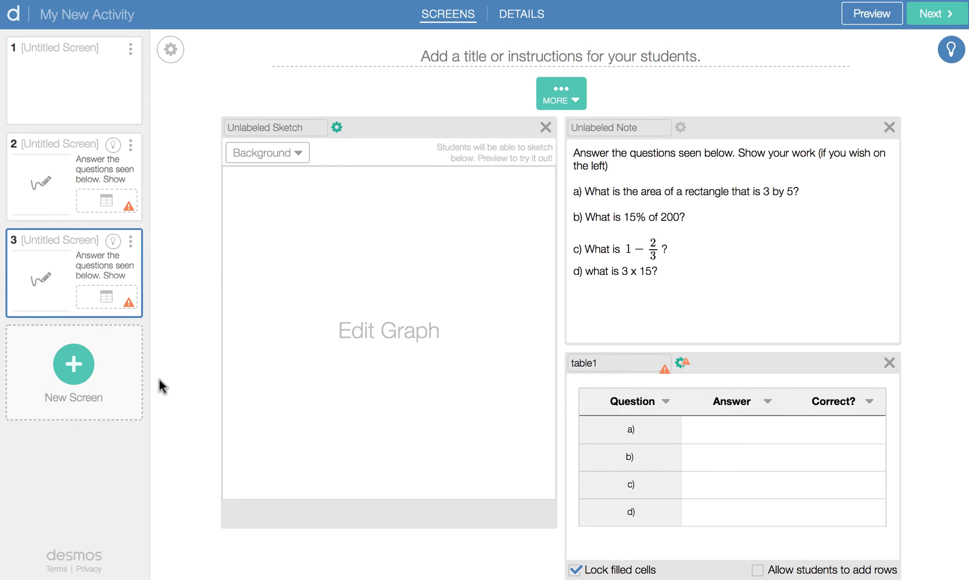
Rename screen 3's table from table1 to table2
{"action": "left_click", "coordinate": [87, 177]}
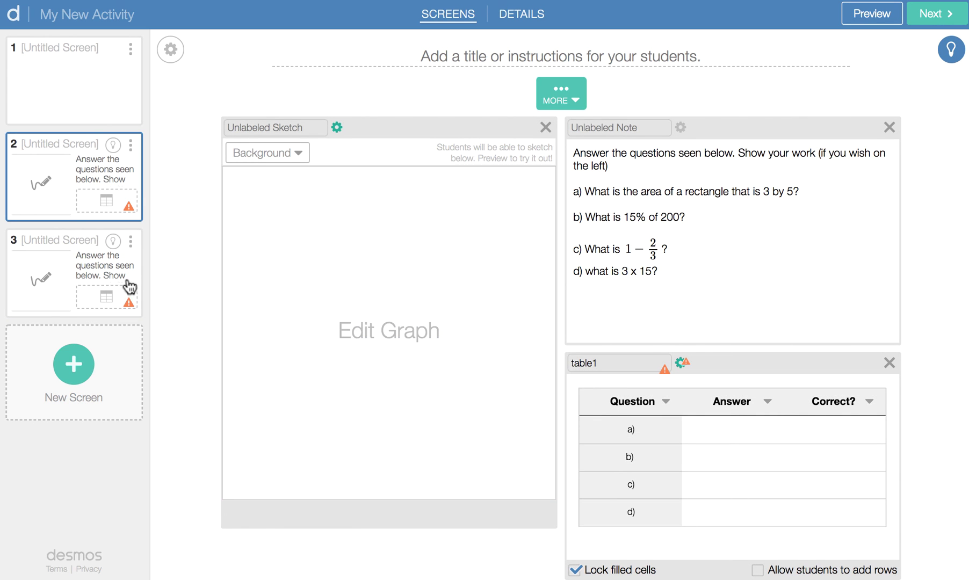
{"action": "left_click", "coordinate": [98, 277]}
{"action": "left_click", "coordinate": [604, 361]}
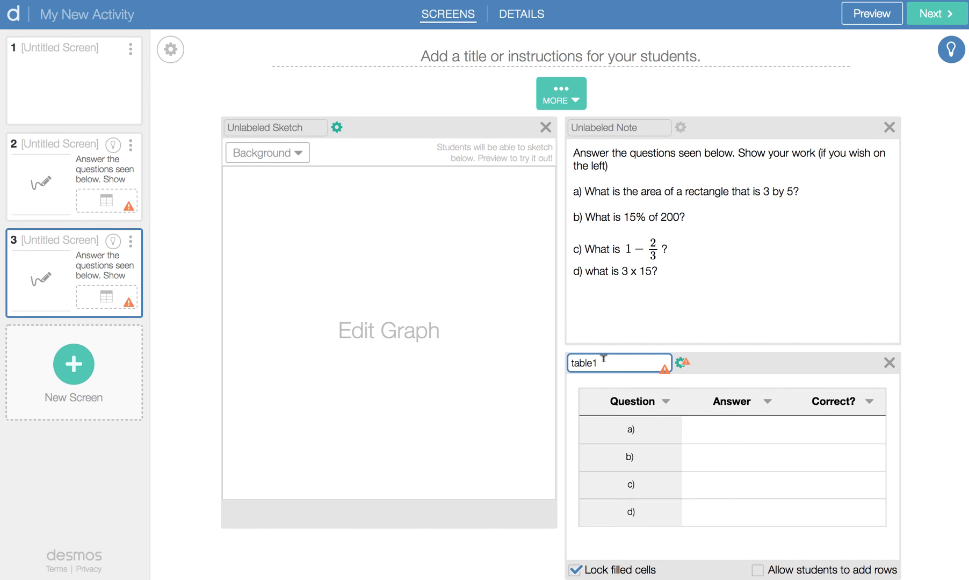
{"action": "key", "text": "BackSpace"}
{"action": "type", "text": "2"}
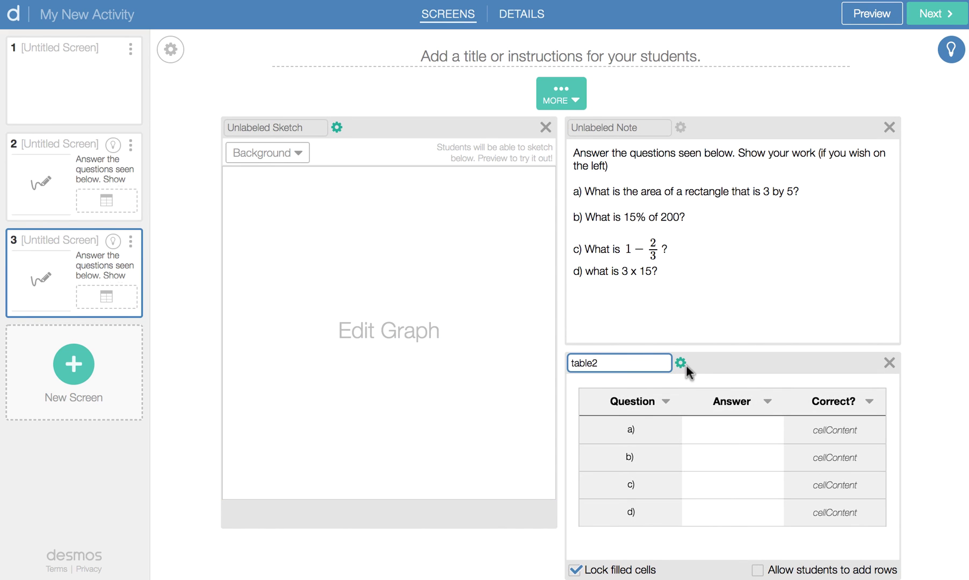
In the table's script, change the four check lines' table1 references to table2
{"action": "left_click", "coordinate": [680, 364]}
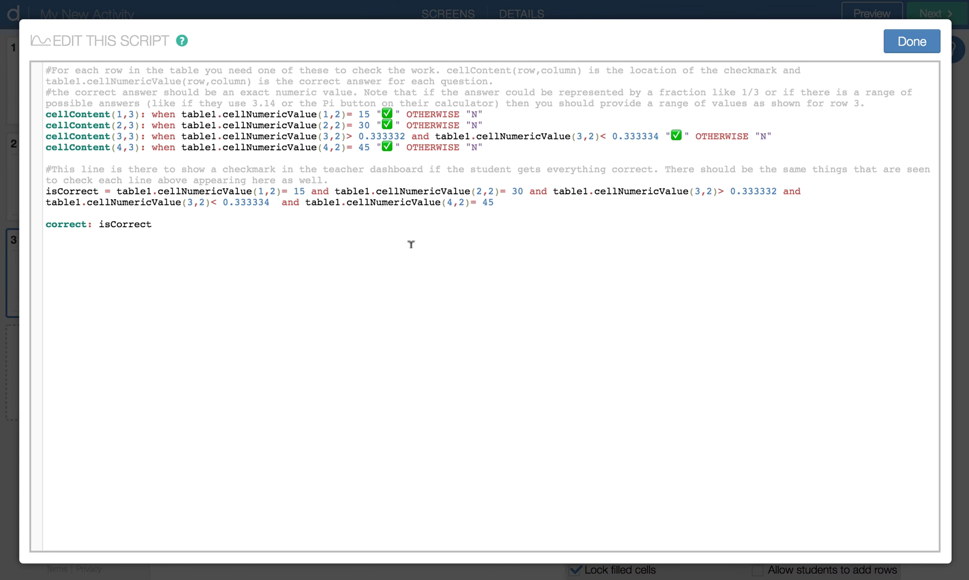
{"action": "left_click", "coordinate": [217, 114]}
{"action": "key", "text": "BackSpace"}
{"action": "type", "text": "2"}
{"action": "double_click", "coordinate": [212, 148]}
{"action": "type", "text": "table2"}
{"action": "double_click", "coordinate": [212, 136]}
{"action": "type", "text": "table2"}
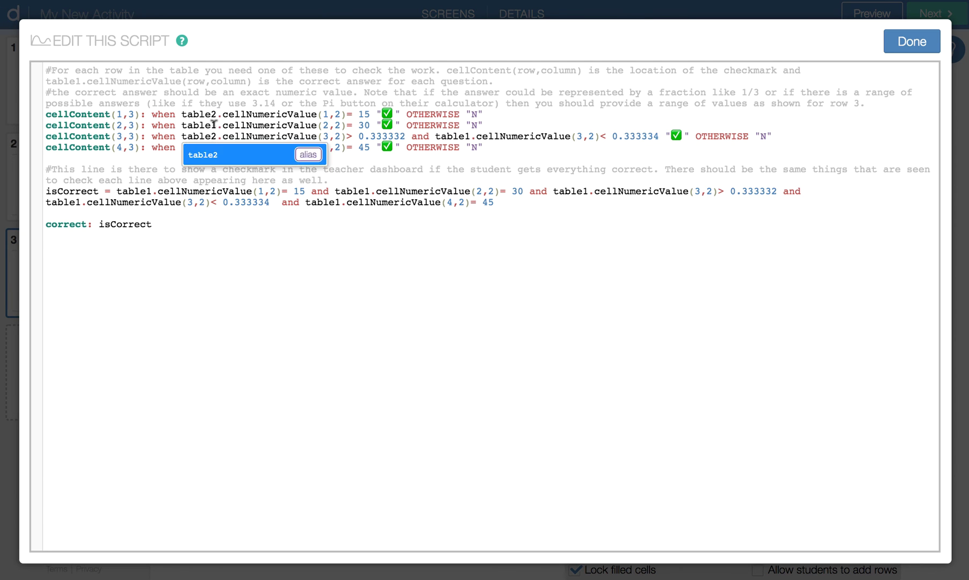
{"action": "double_click", "coordinate": [212, 125]}
{"action": "type", "text": "table2"}
Replace every table1 reference in isCorrect with table2 and close the script
{"action": "left_click", "coordinate": [152, 189]}
{"action": "key", "text": "BackSpace"}
{"action": "type", "text": "2"}
{"action": "double_click", "coordinate": [369, 190]}
{"action": "type", "text": "table2"}
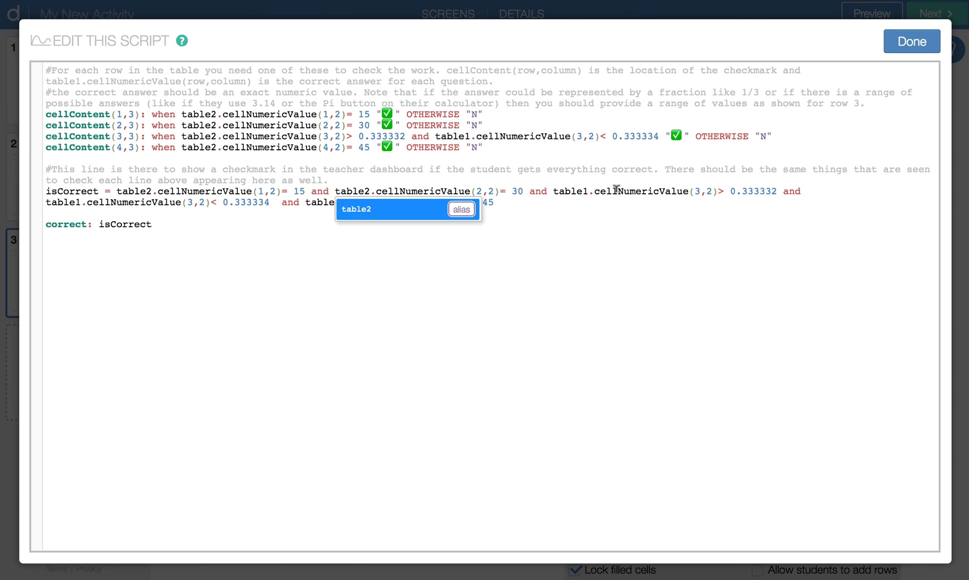
{"action": "double_click", "coordinate": [586, 190]}
{"action": "type", "text": "table2"}
{"action": "double_click", "coordinate": [338, 202]}
{"action": "type", "text": "table2"}
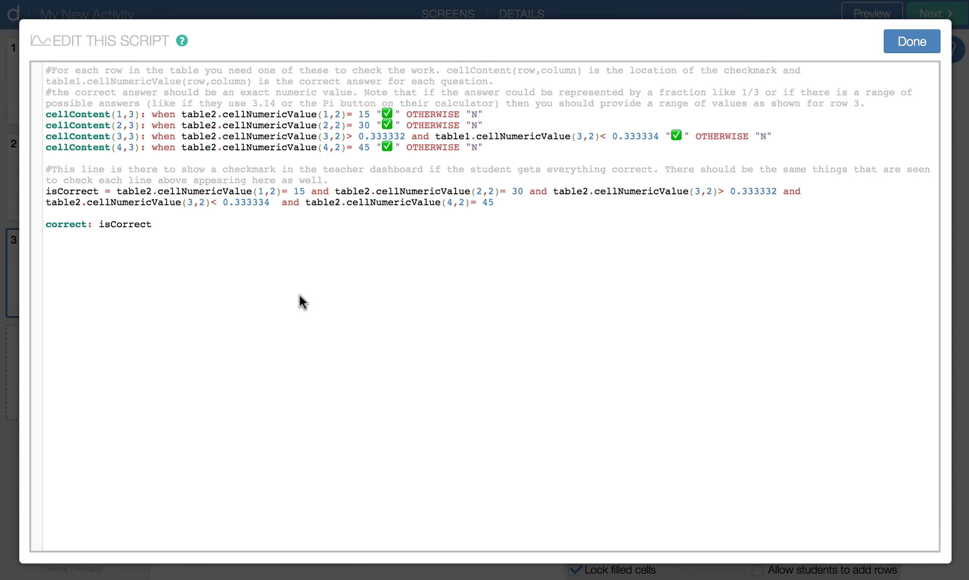
{"action": "left_click", "coordinate": [915, 46]}
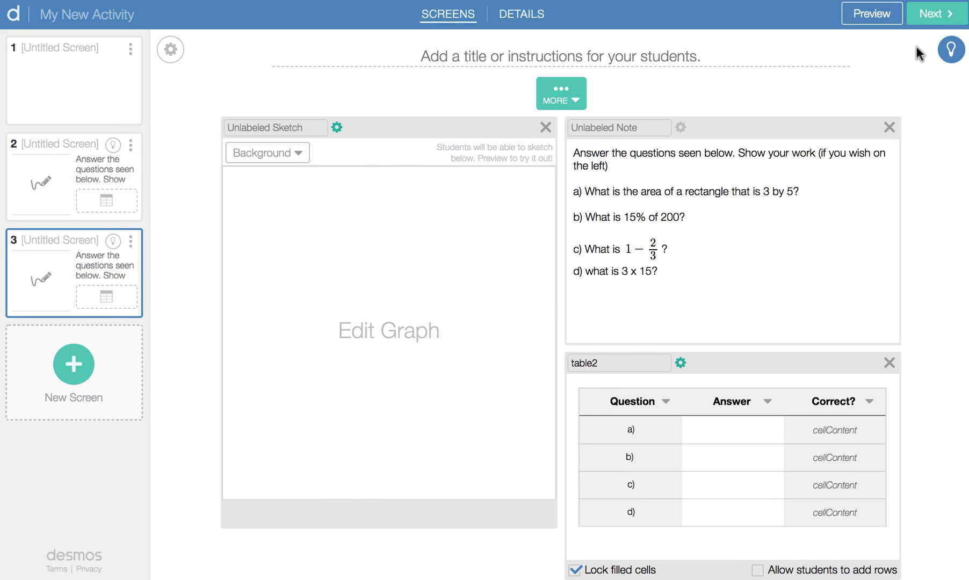